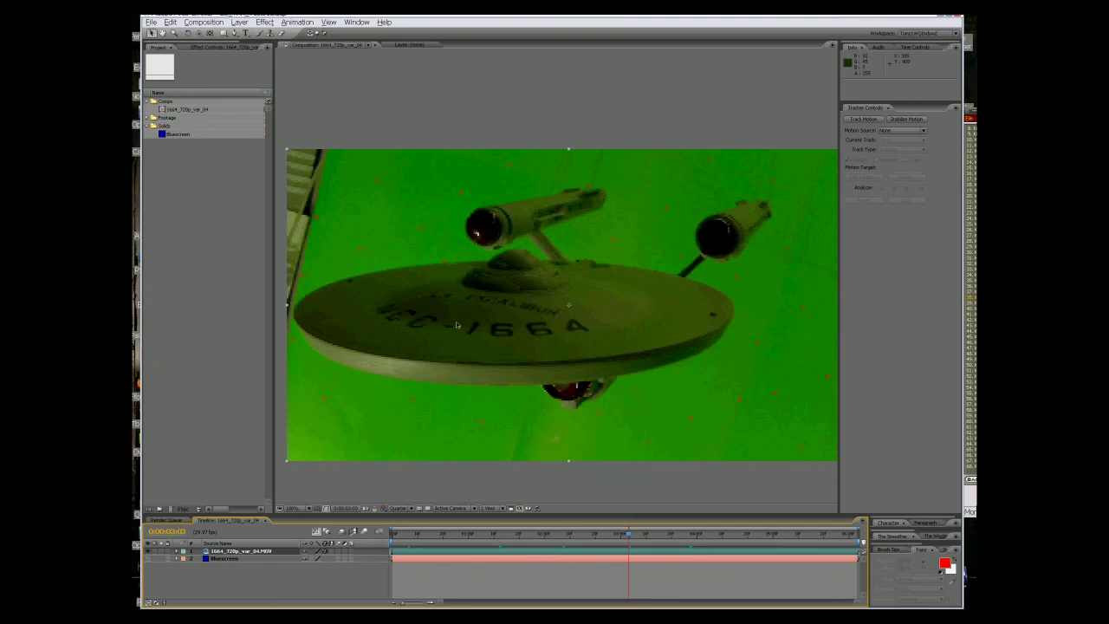
- Scrub through the green-screen ship footage to examine its camera motion, ending at 0:00:00:14
click(392, 536)
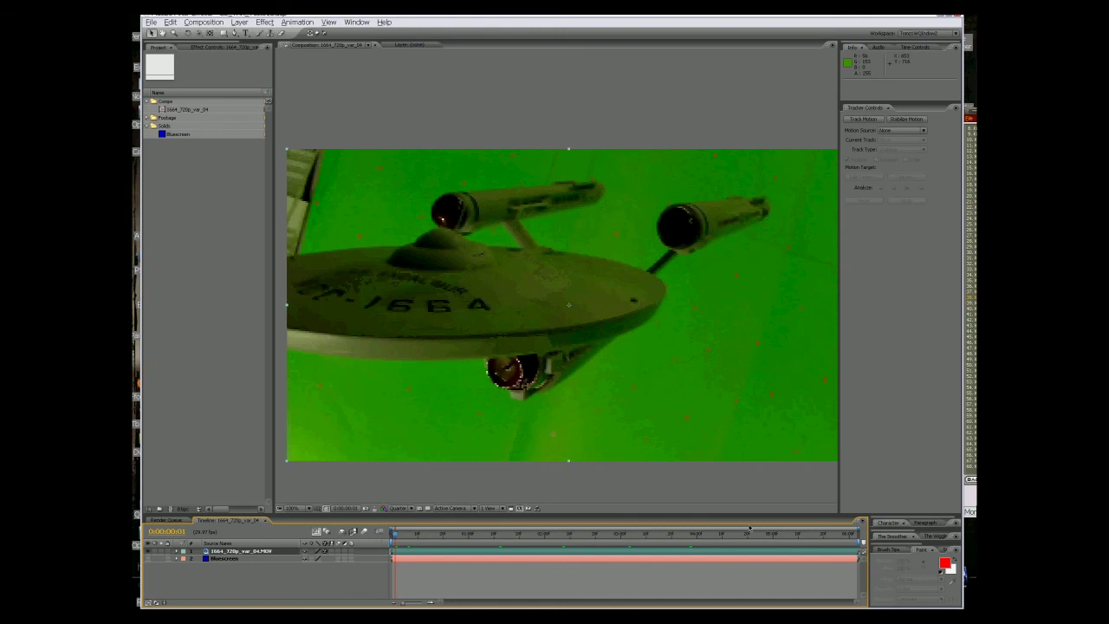
click(850, 537)
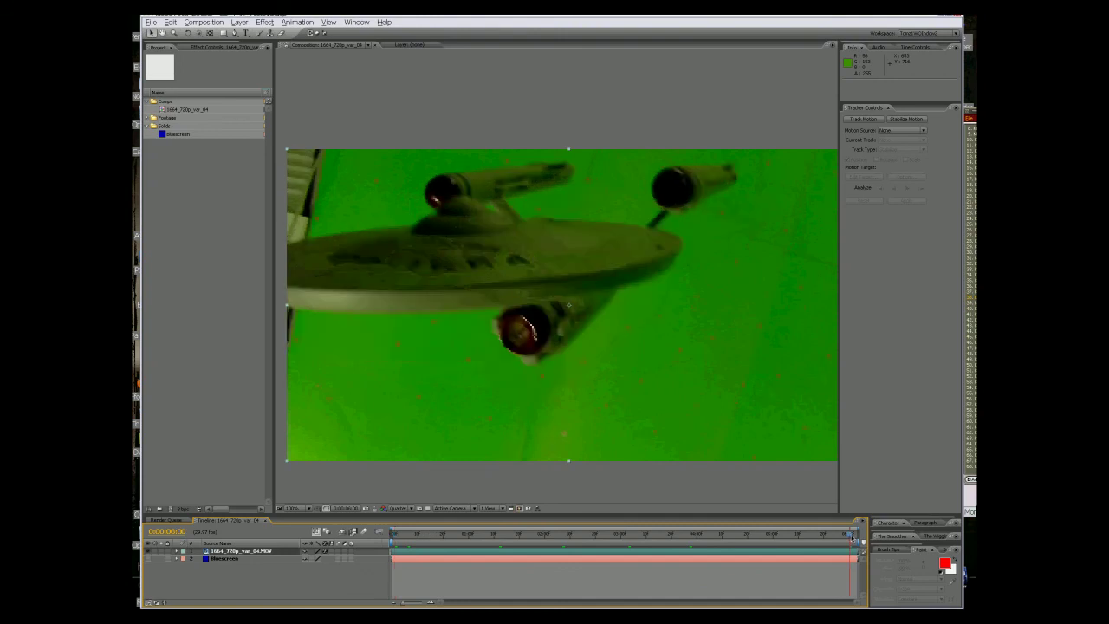
click(854, 537)
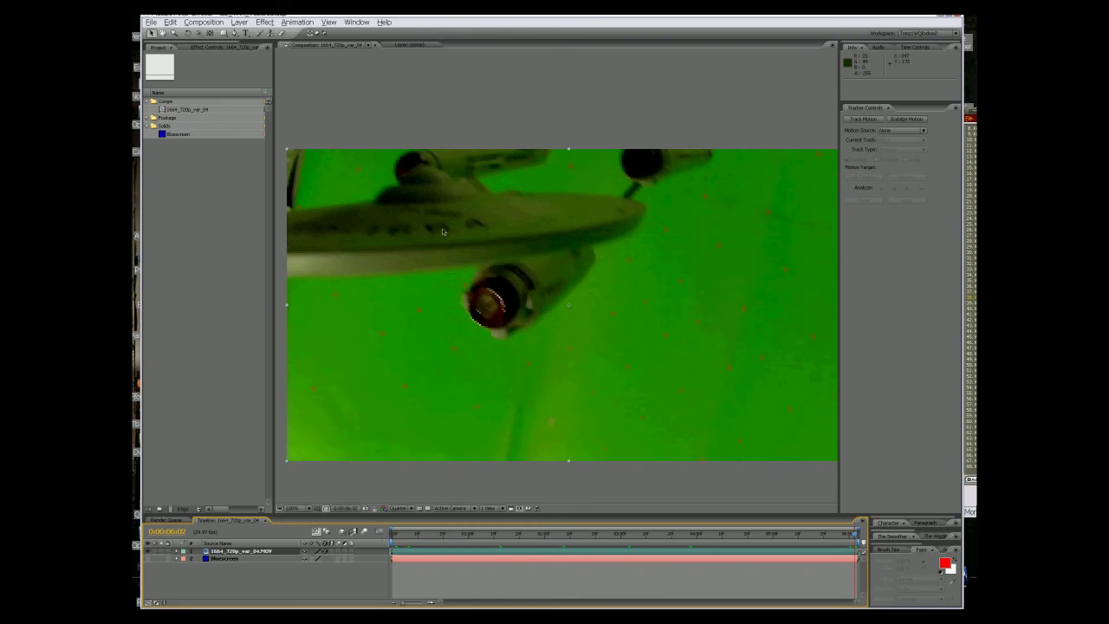
click(819, 535)
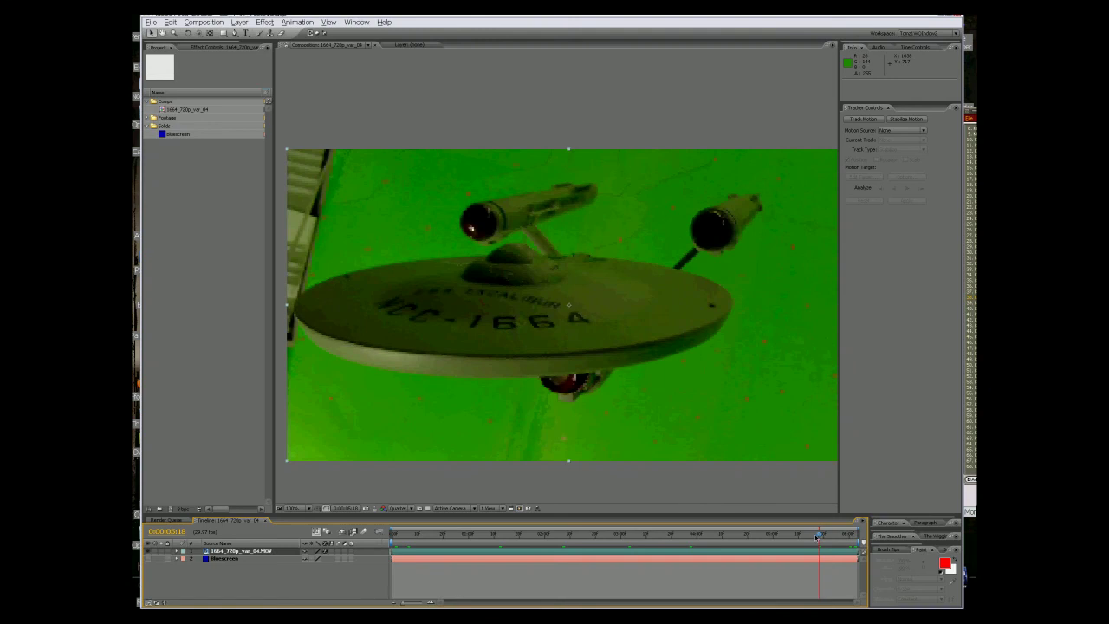
click(785, 536)
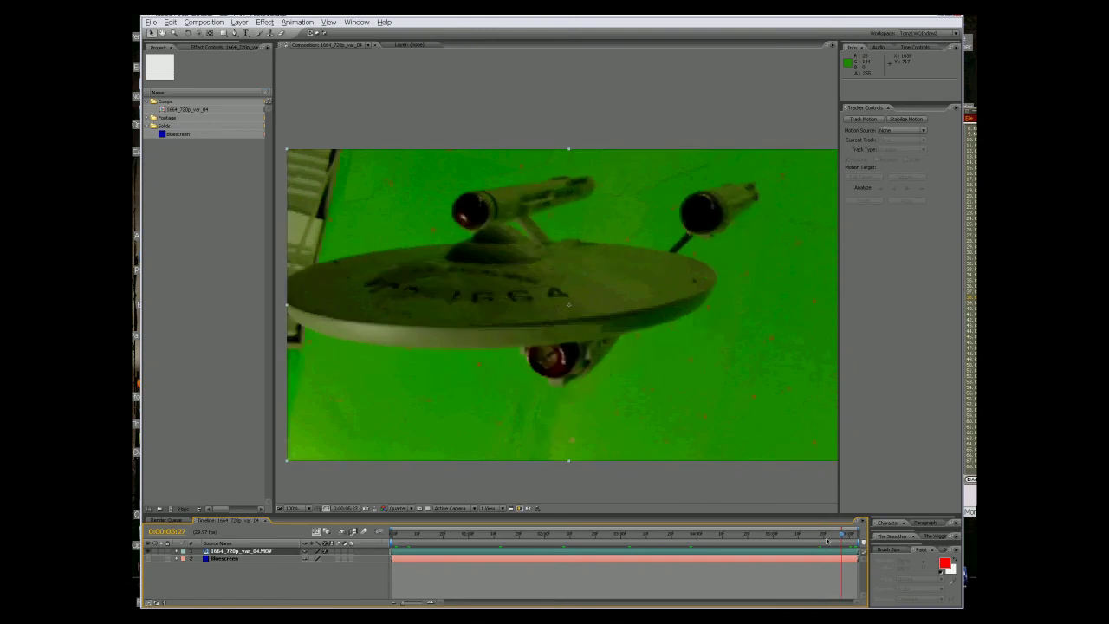
click(537, 536)
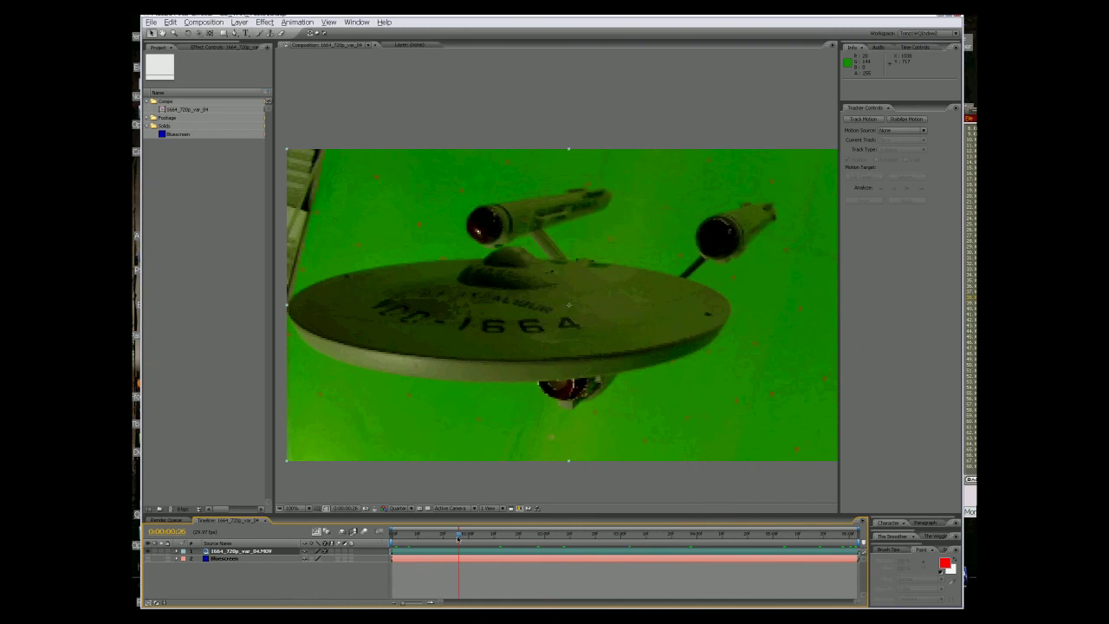
click(428, 536)
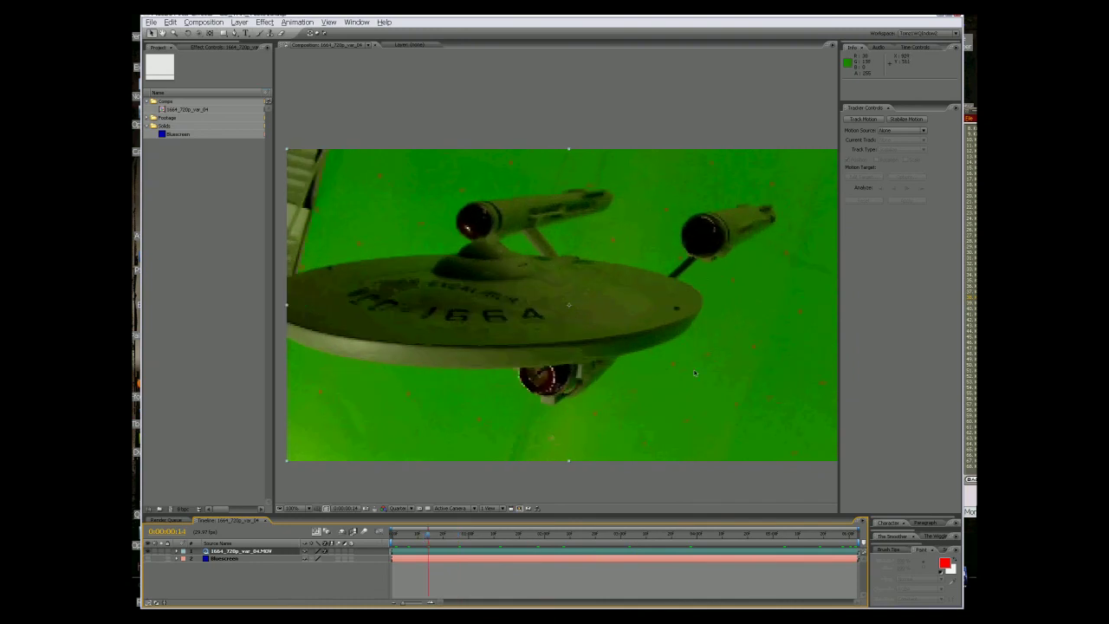
- View the footage's red, green and blue channels individually to compare the contrast of the tracking markers
click(385, 509)
click(390, 532)
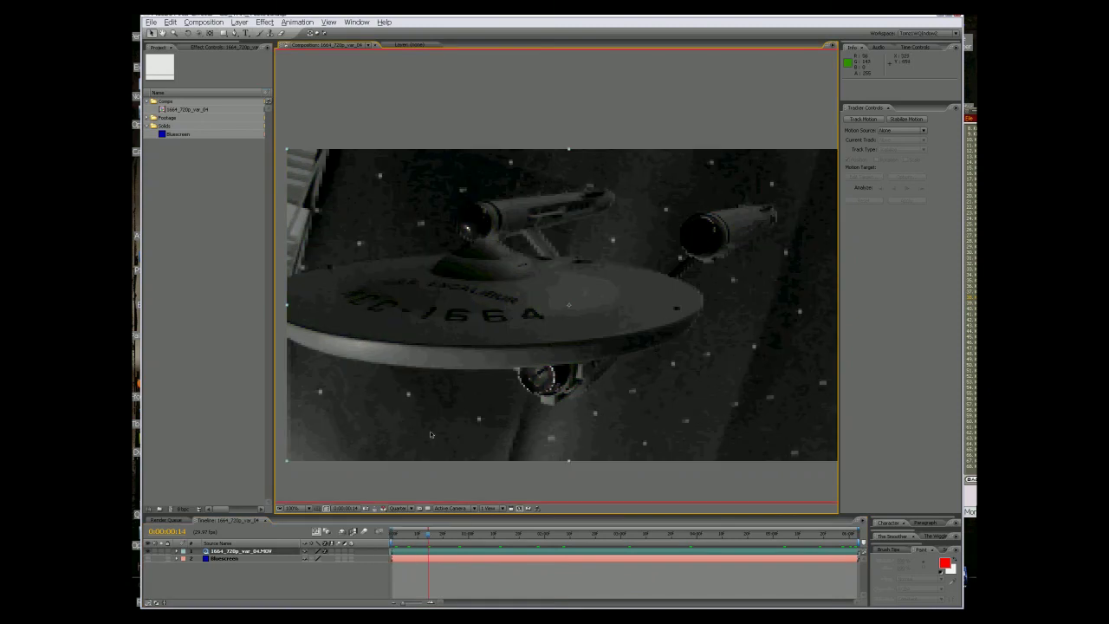
click(384, 510)
click(399, 542)
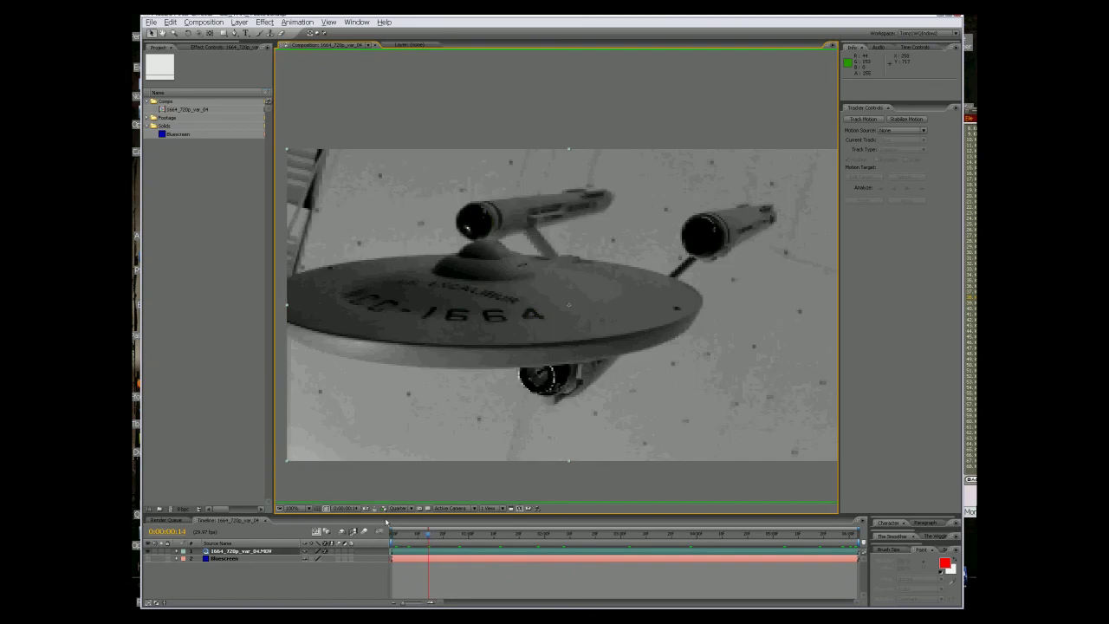
click(385, 510)
click(389, 555)
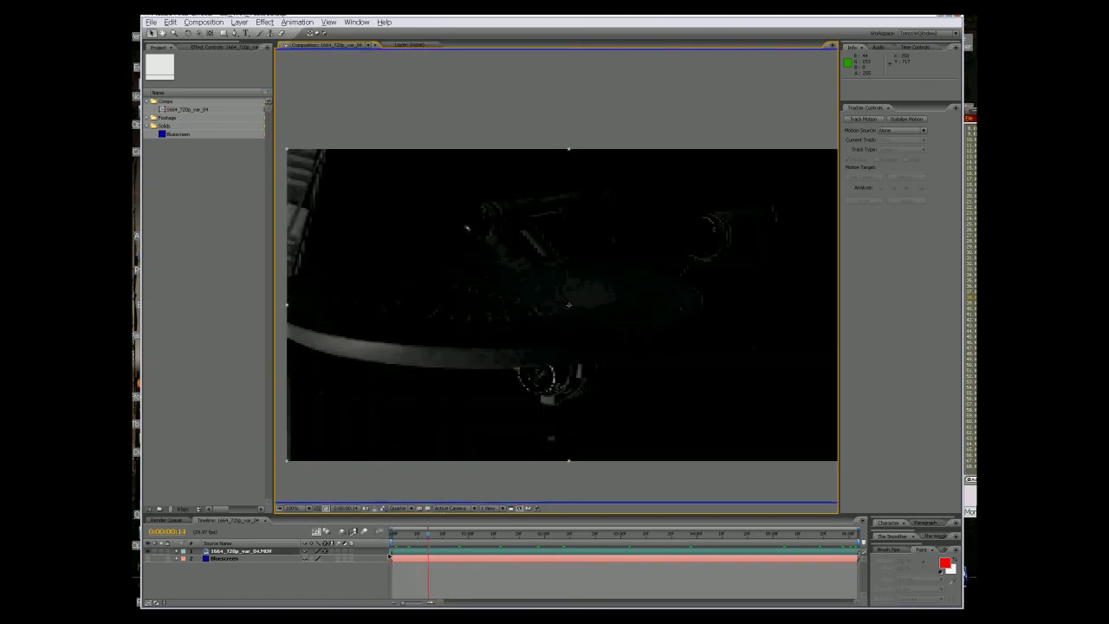
- Compare the red channel with the full RGB image, and finish with the RGB view
click(385, 510)
click(390, 530)
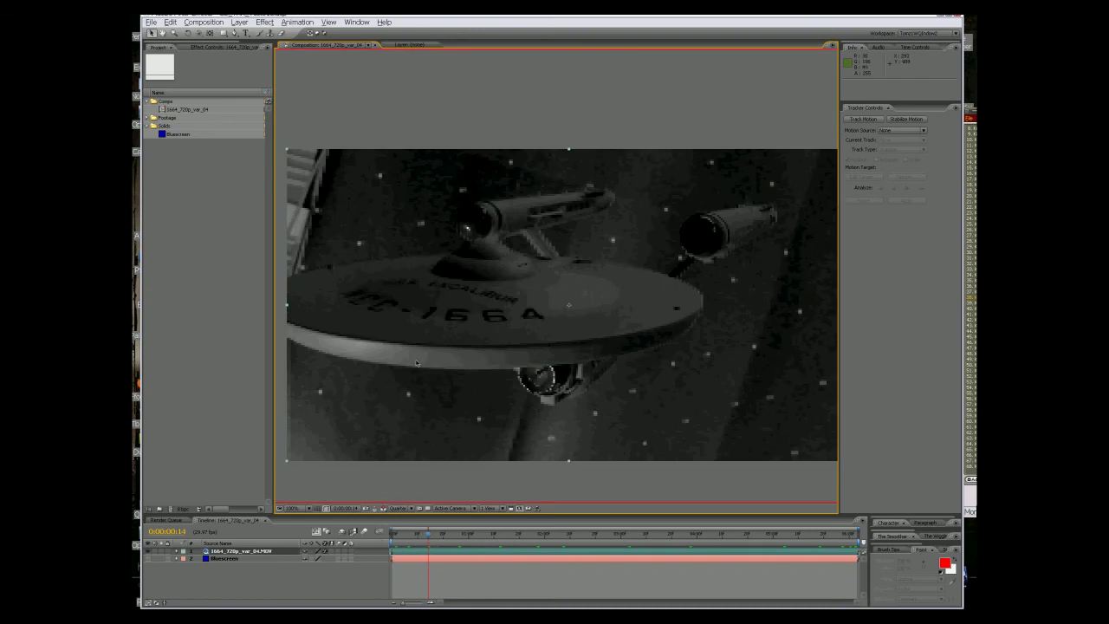
click(382, 510)
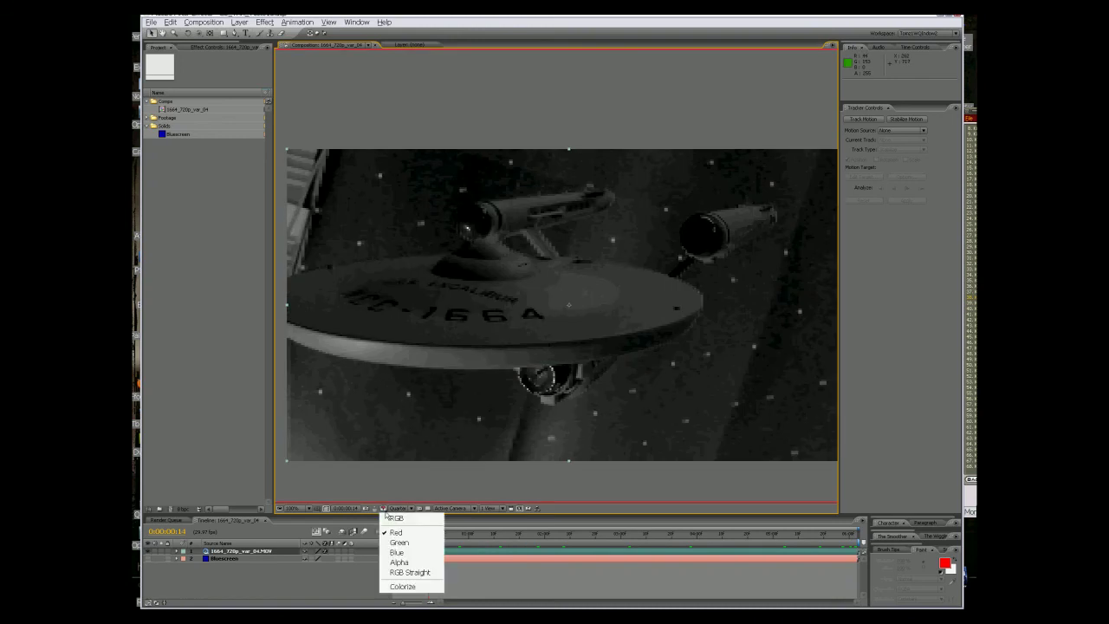
click(390, 520)
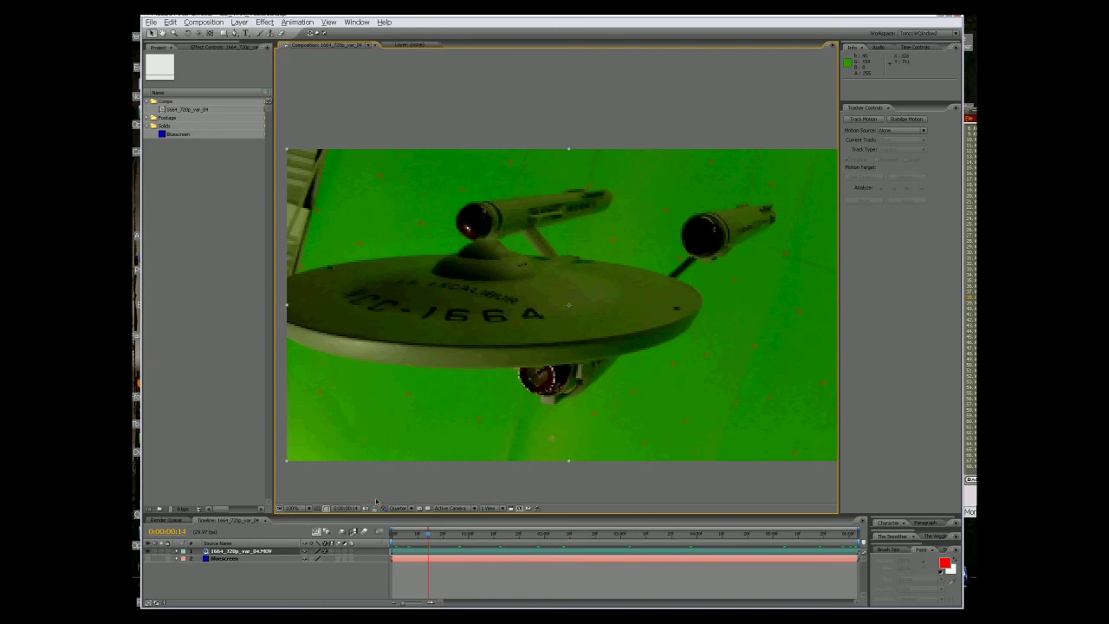
click(384, 510)
click(394, 532)
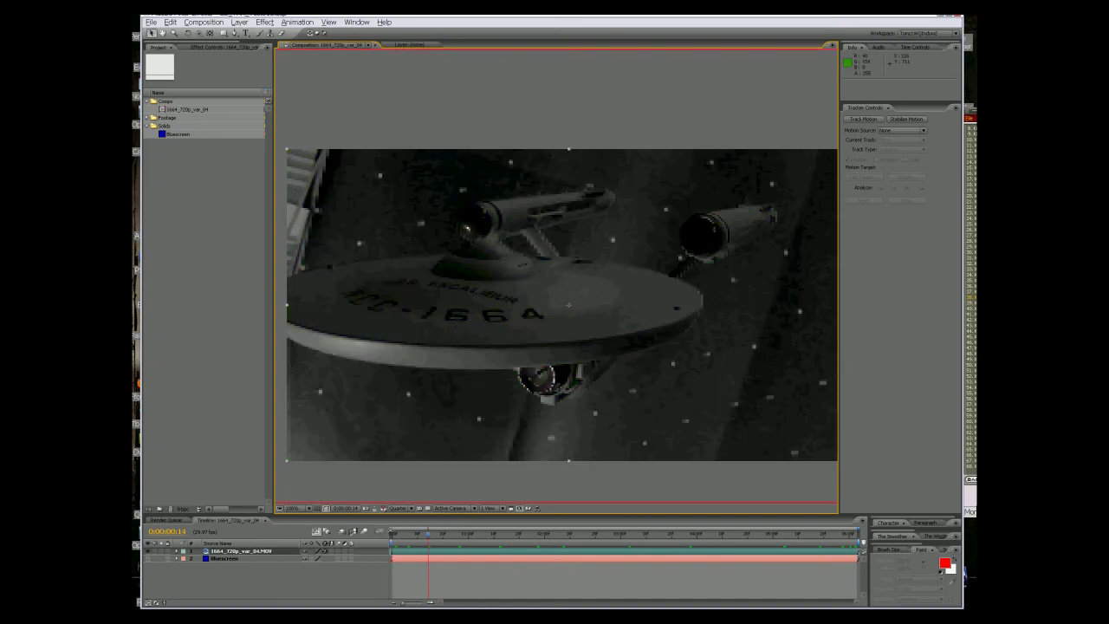
click(385, 510)
click(392, 518)
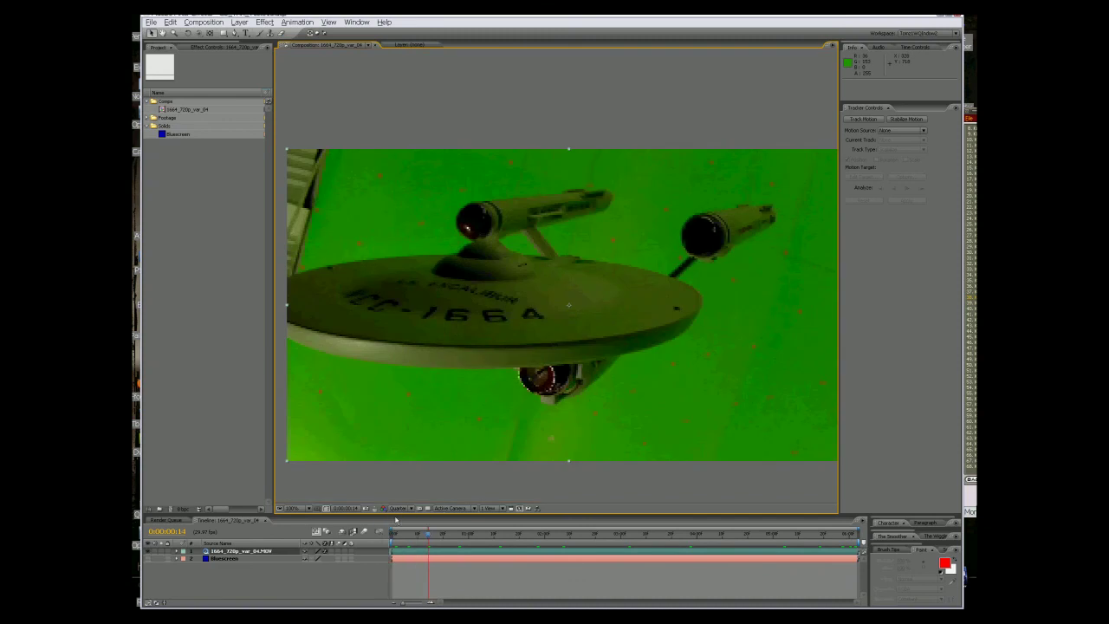
- Start Stabilize Motion on the 1664_720p_var_04.MOV layer and keep its layer view open
right_click(350, 365)
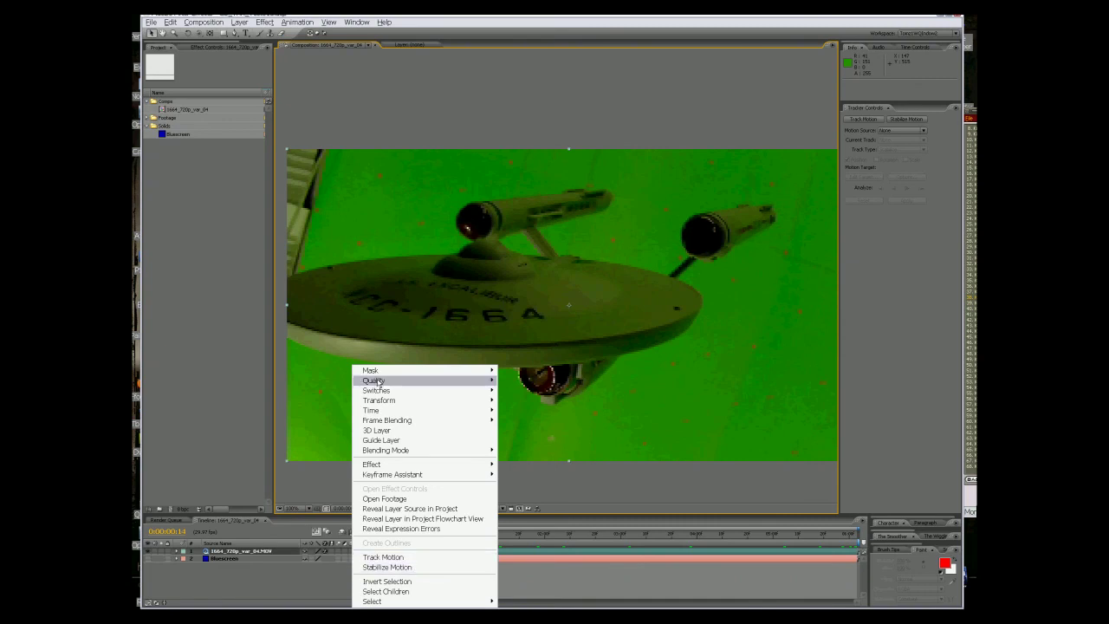
right_click(249, 555)
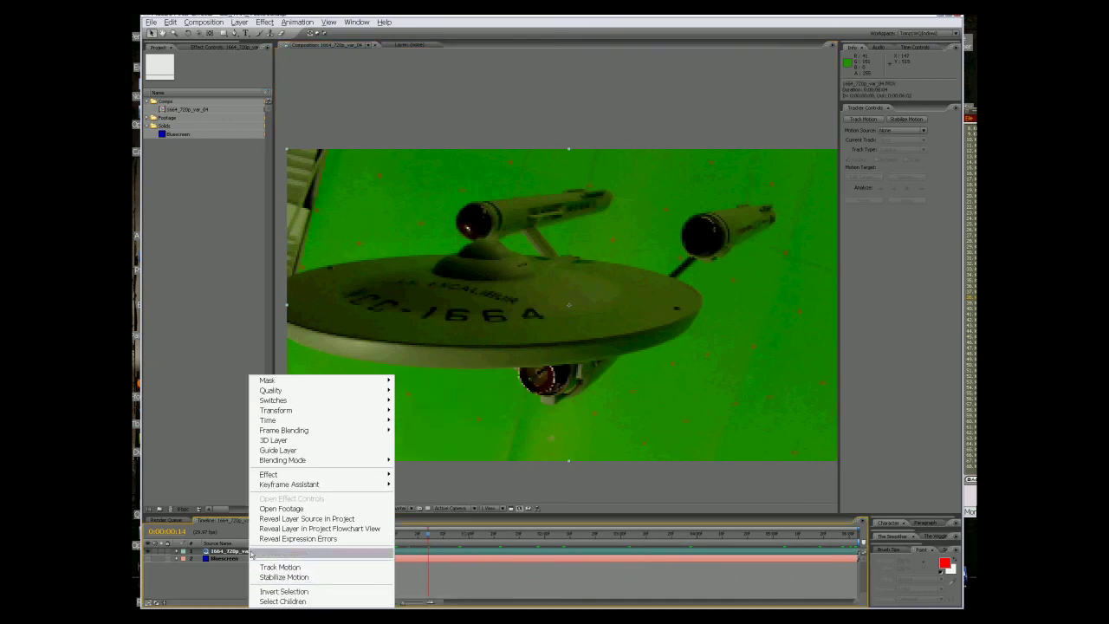
click(284, 577)
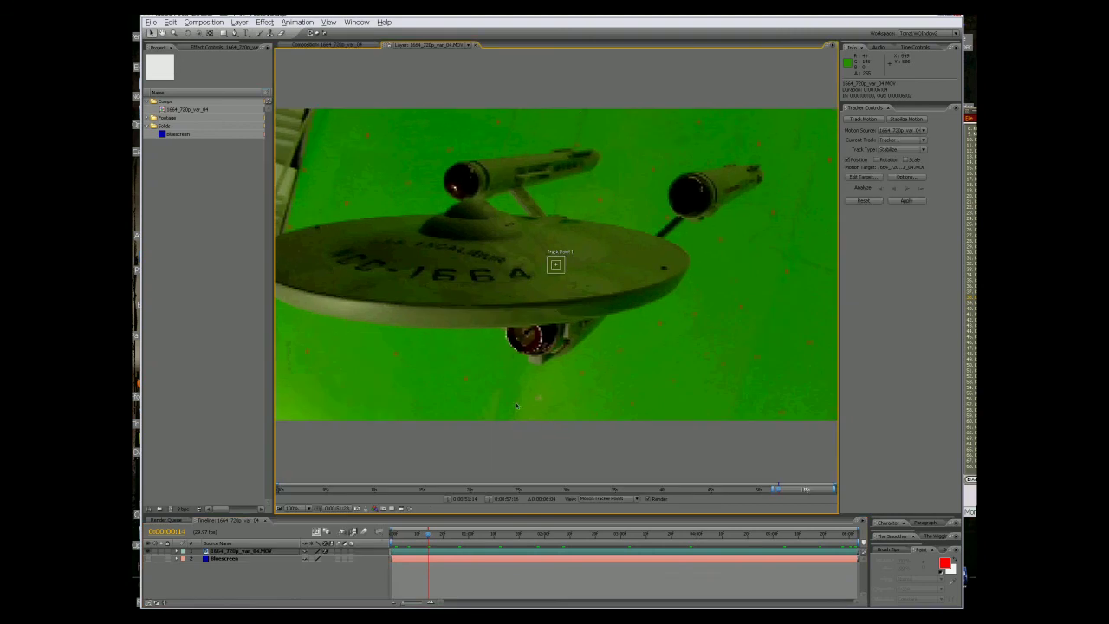
click(347, 45)
click(395, 44)
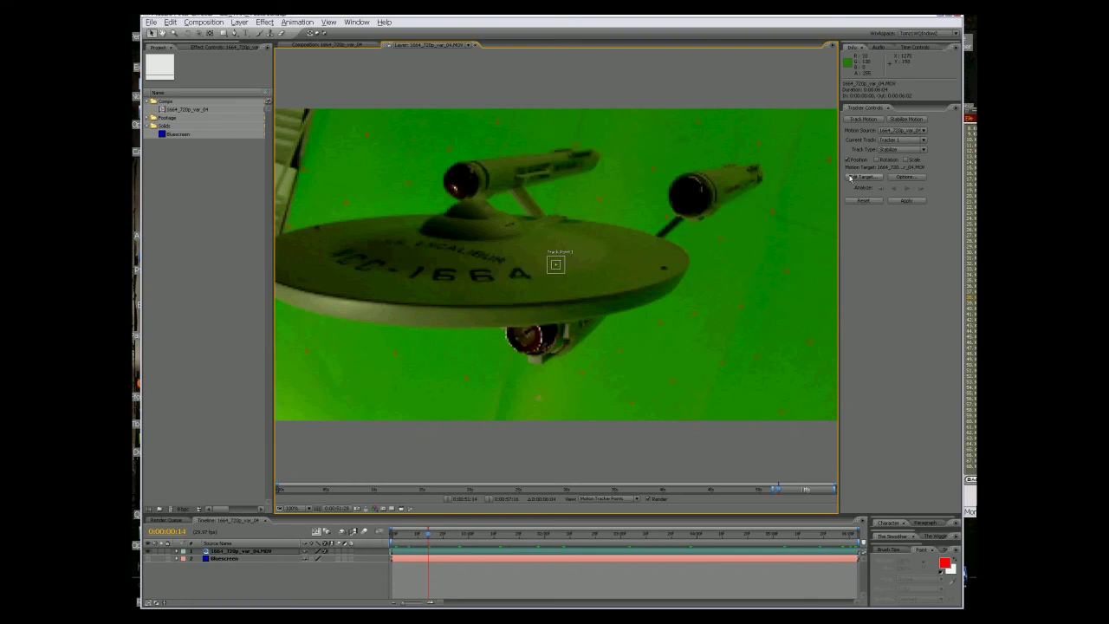
- Place Track Point 1 on the red marker between the two nacelles and shrink its search region closely around it
click(568, 276)
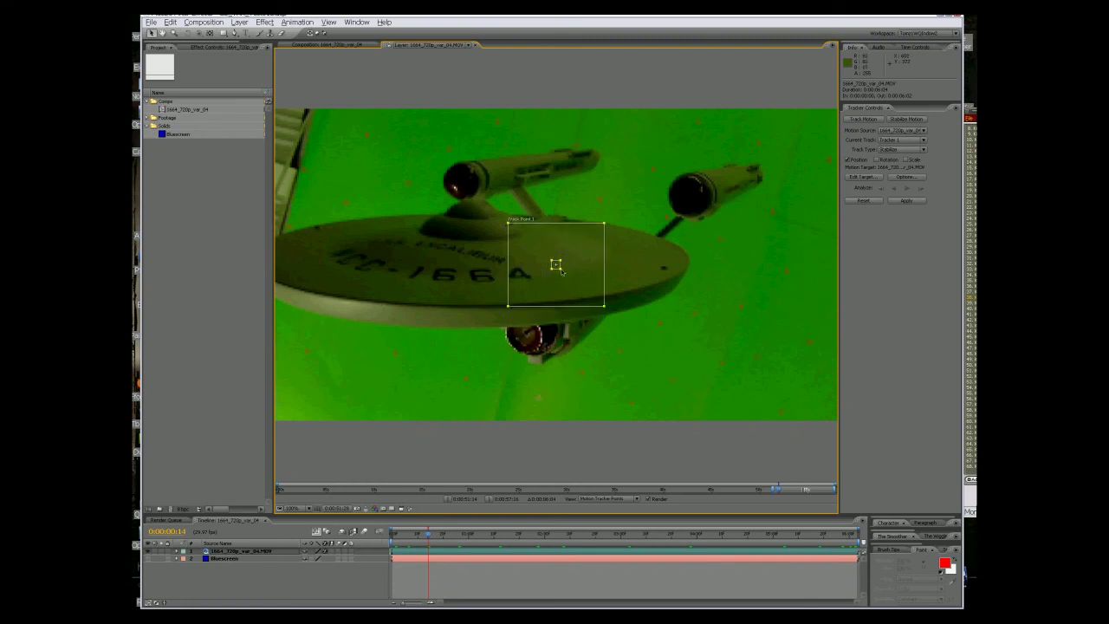
drag(568, 276, 666, 273)
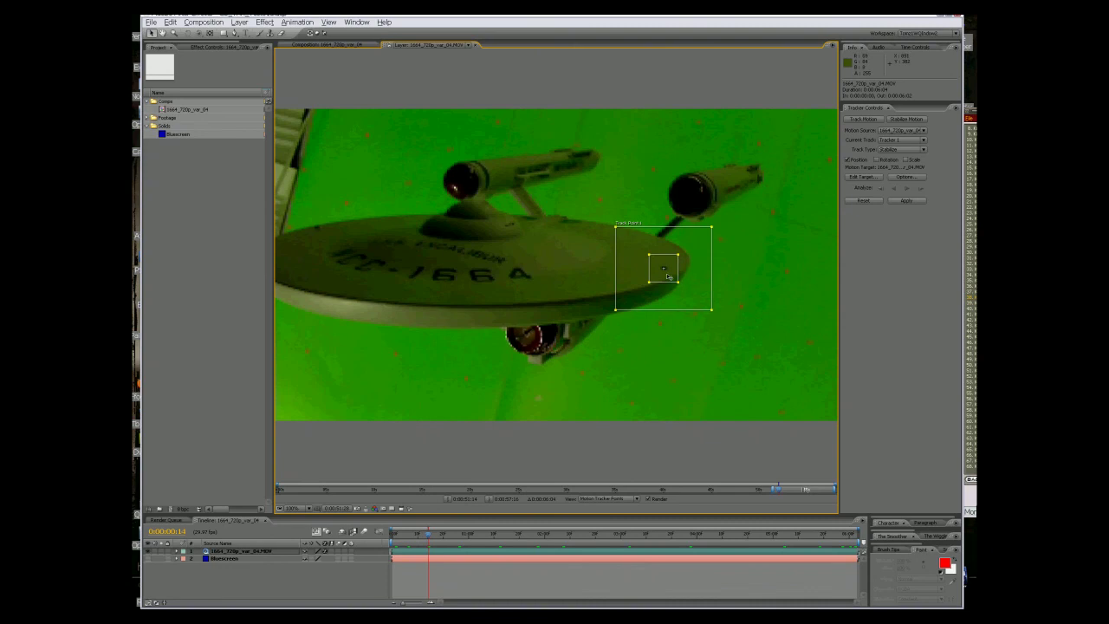
drag(665, 276, 603, 208)
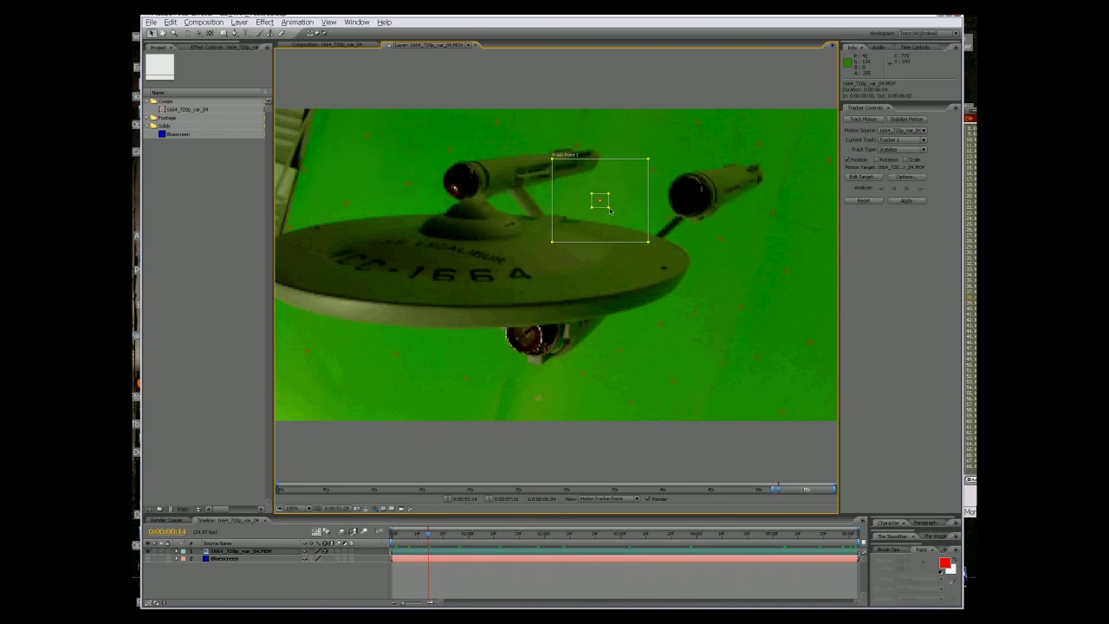
mouse_move(607, 204)
mouse_down()
mouse_move(608, 225)
mouse_move(624, 220)
mouse_move(605, 227)
mouse_move(618, 221)
mouse_up()
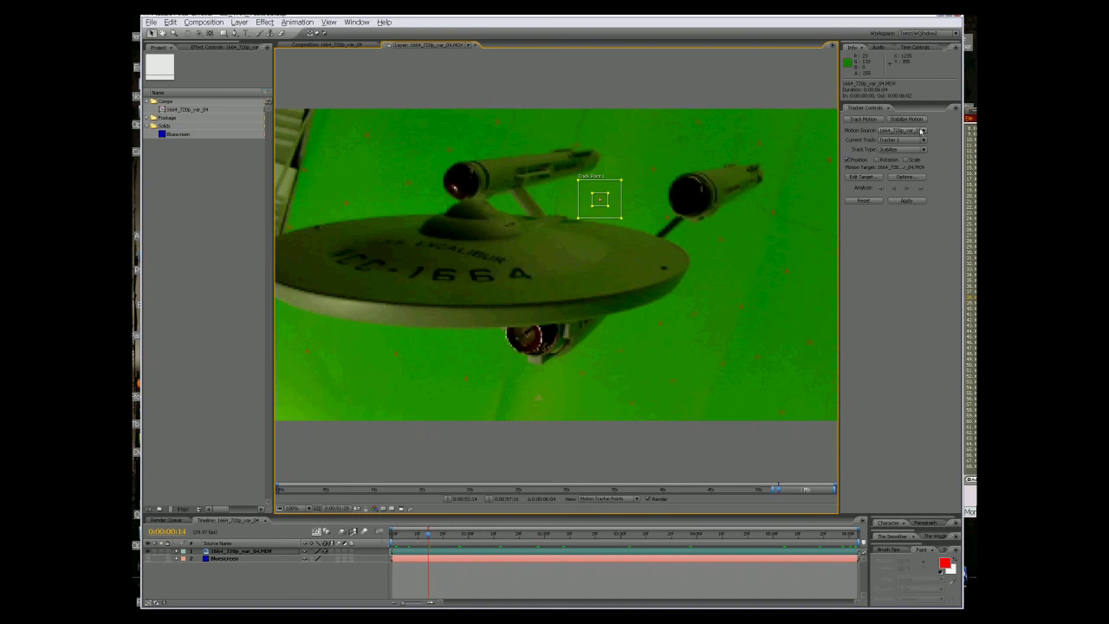
- Review the tracker's Motion Source, Current Track and Track Type options without changing them
click(921, 130)
click(892, 155)
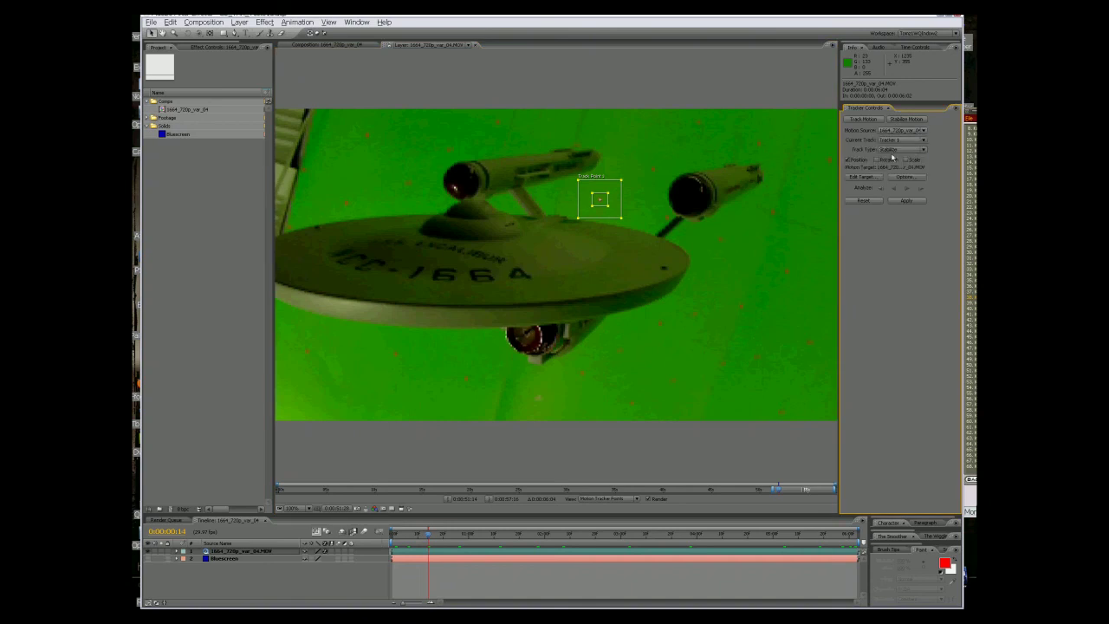
click(916, 141)
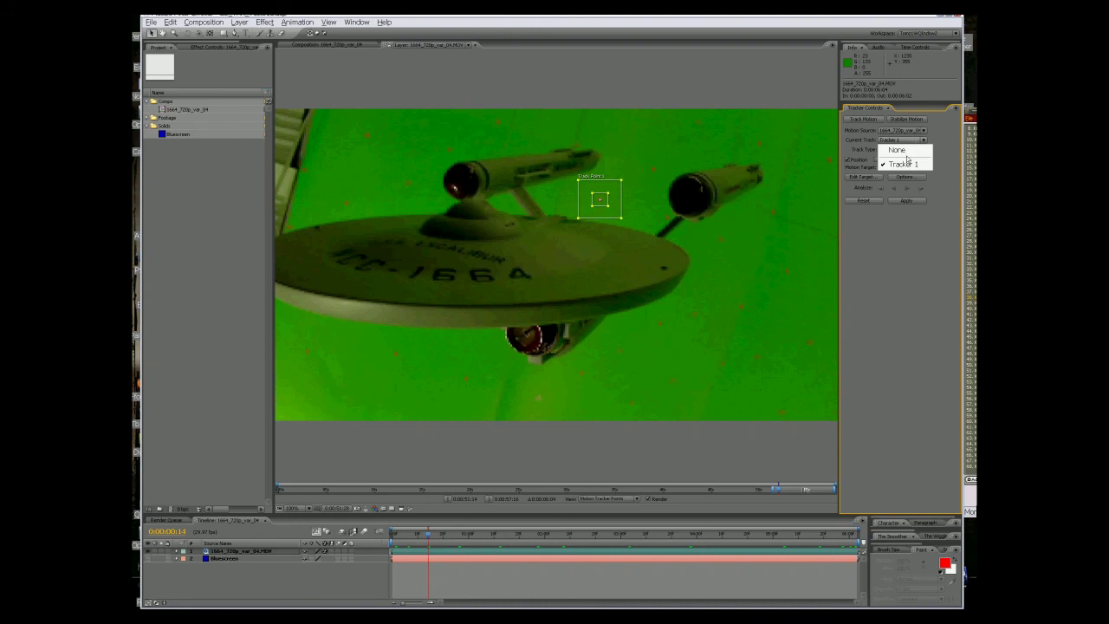
click(908, 161)
click(905, 149)
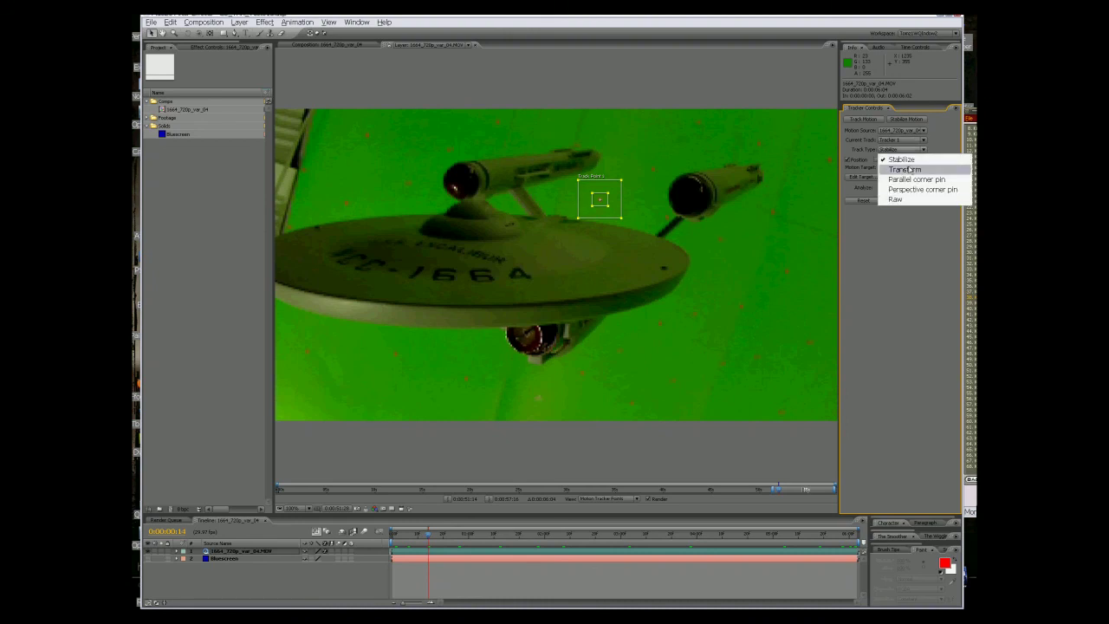
click(864, 151)
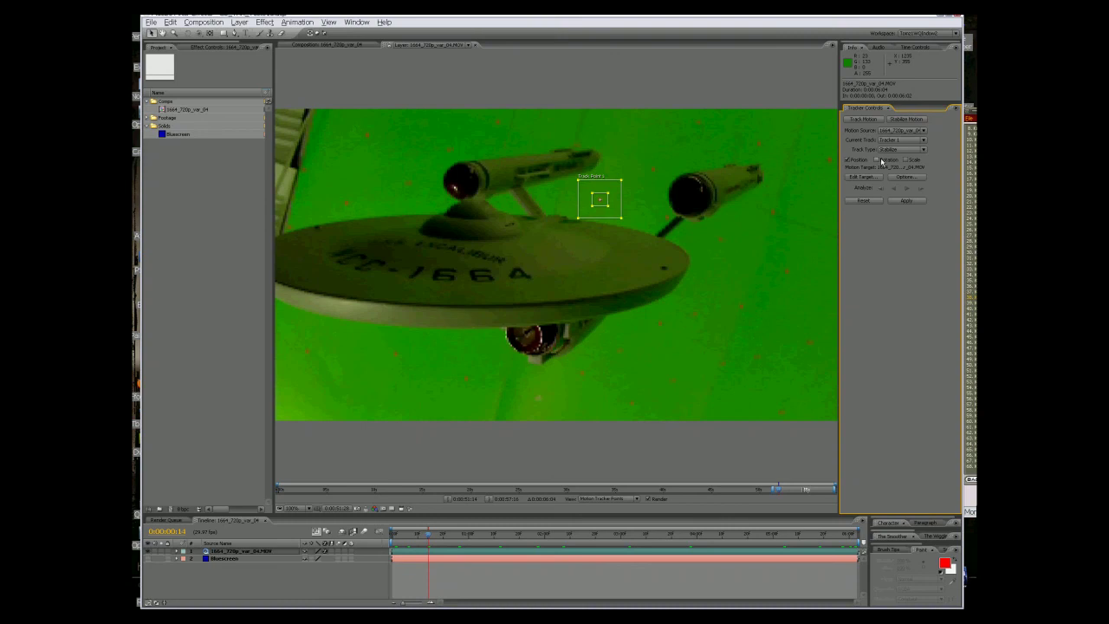
- Enable rotation tracking, place Track Point 2 on the red marker below the saucer, and shrink its search region around it
click(878, 160)
drag(582, 268, 475, 387)
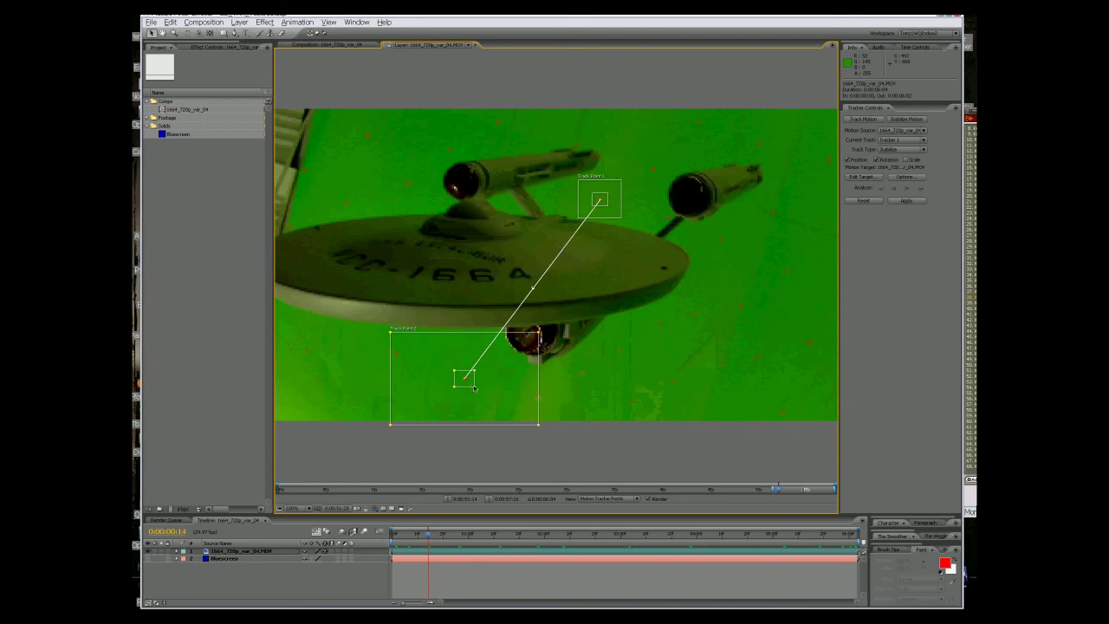
drag(539, 425, 487, 399)
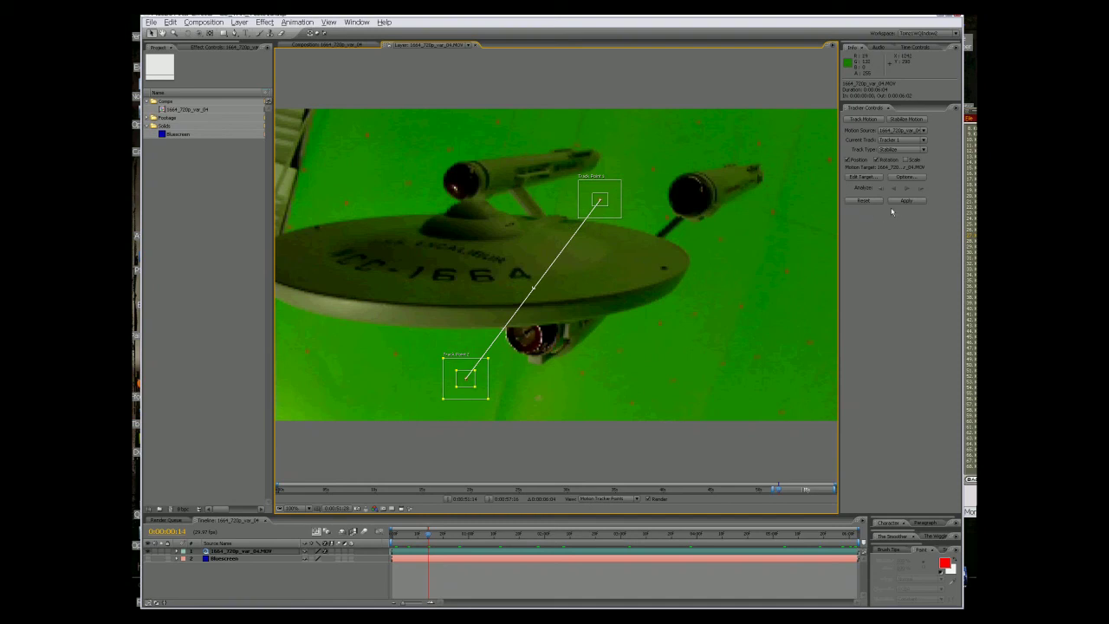
- Review which layer the motion target applies to and close the setting without changing it
click(873, 178)
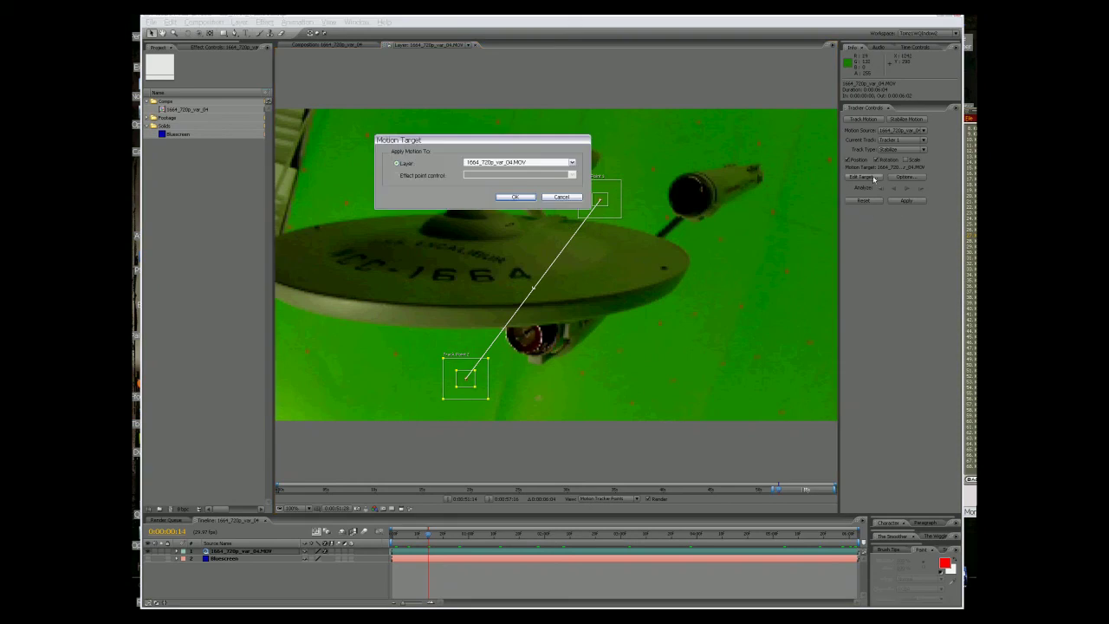
click(560, 198)
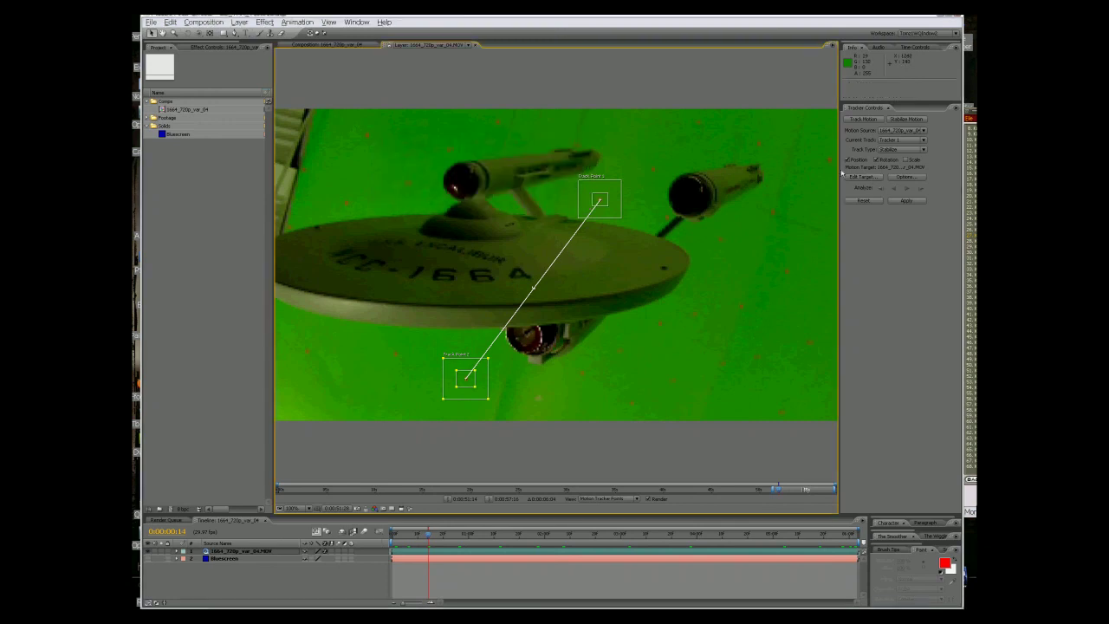
- Set the stabilizer options to Stop Tracking if confidence is below 90%
click(904, 176)
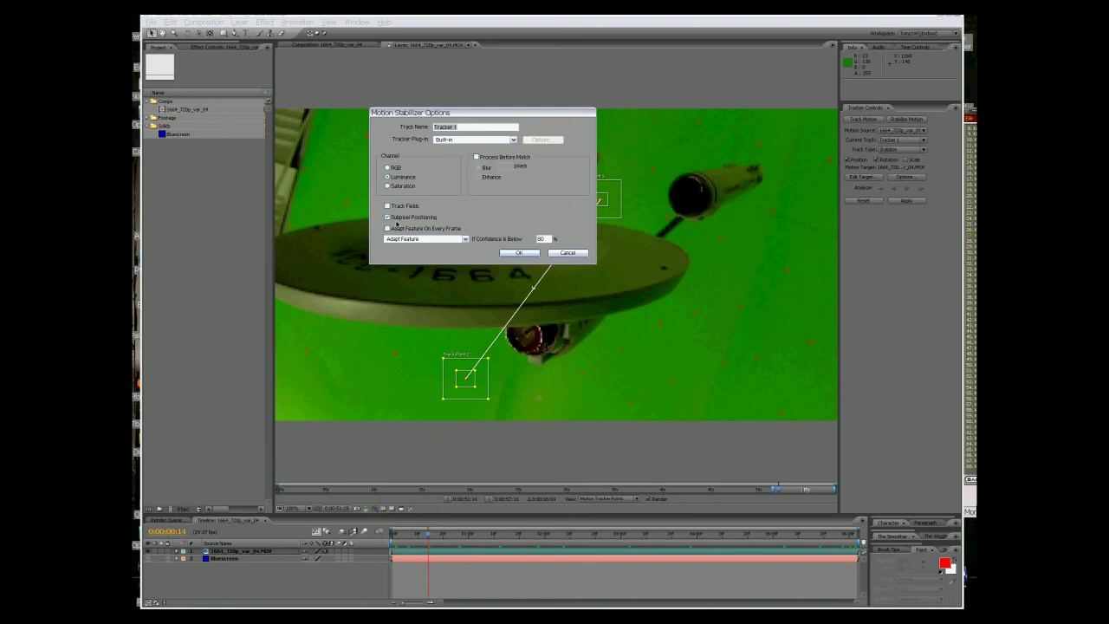
click(454, 240)
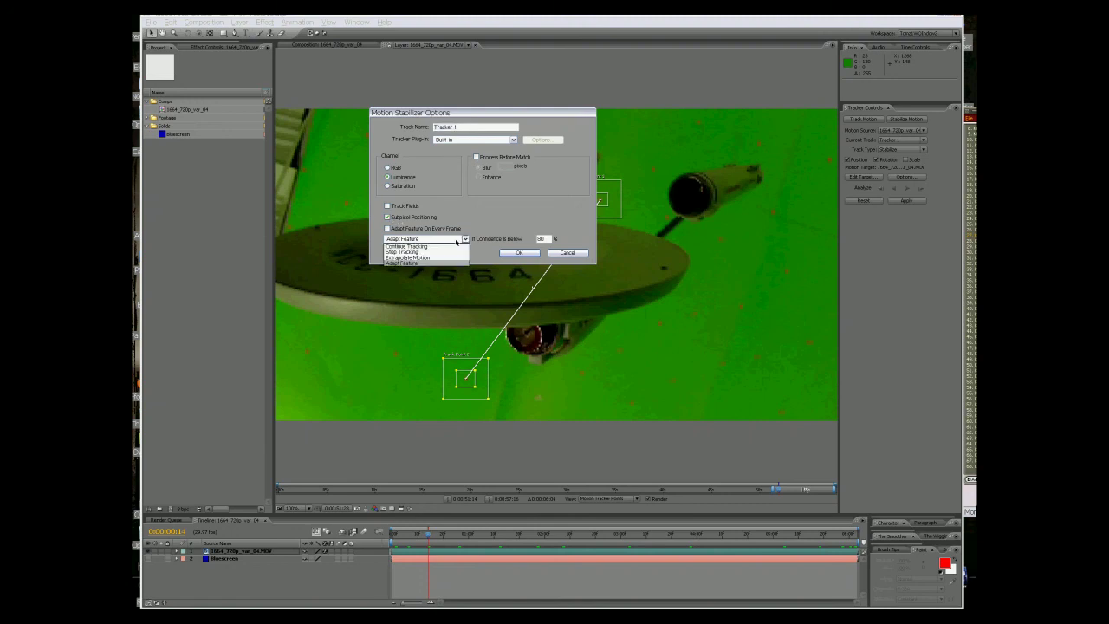
click(491, 241)
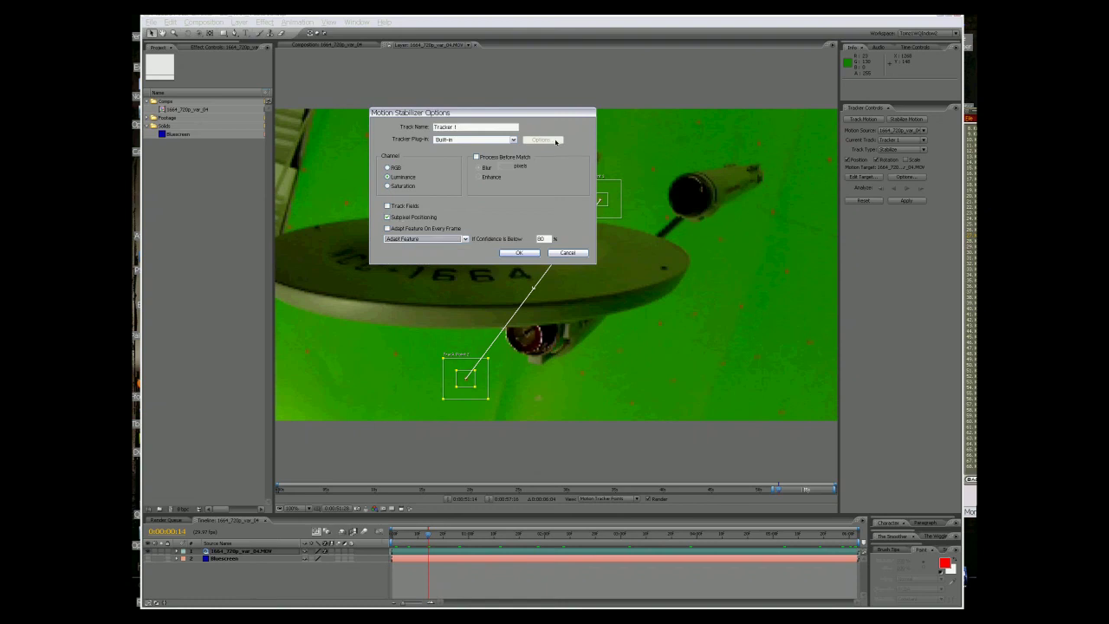
drag(520, 113, 485, 114)
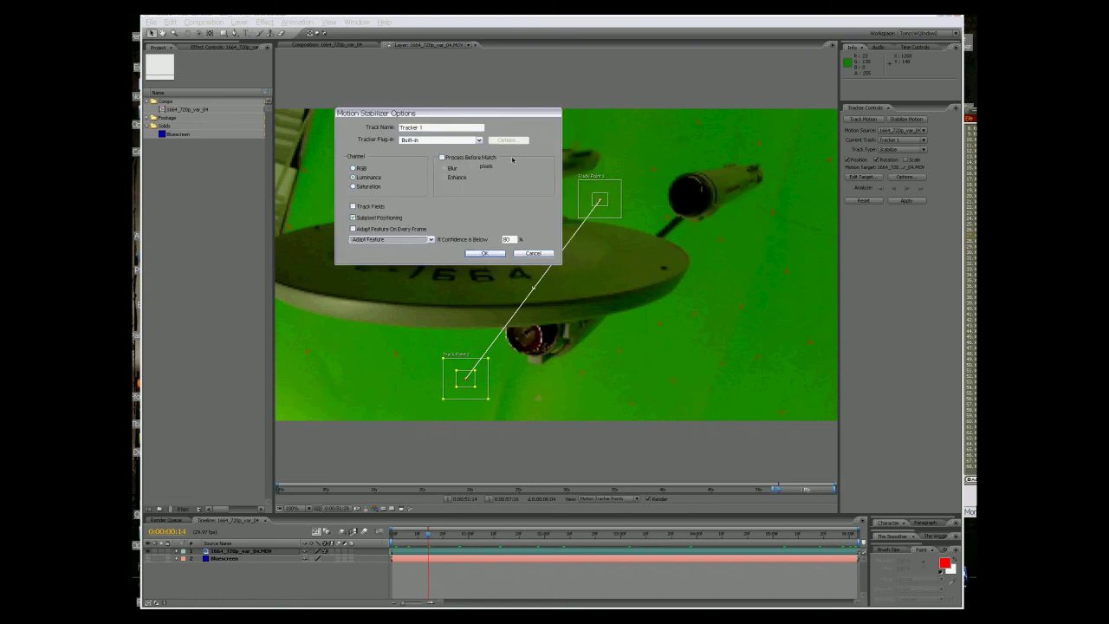
double_click(510, 239)
text(90)
click(430, 240)
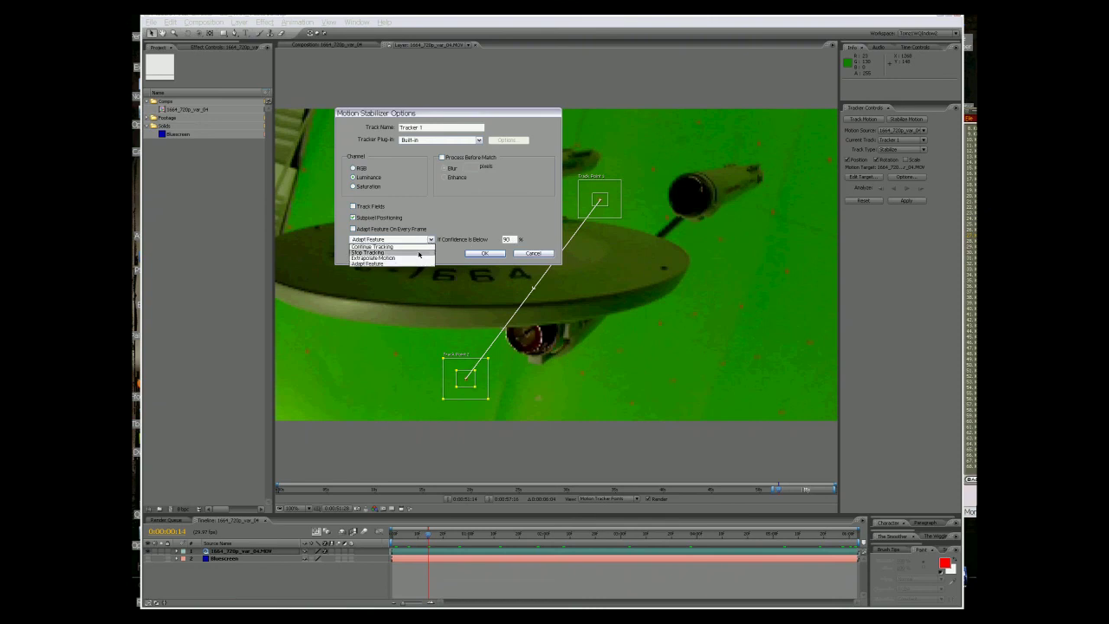
click(421, 255)
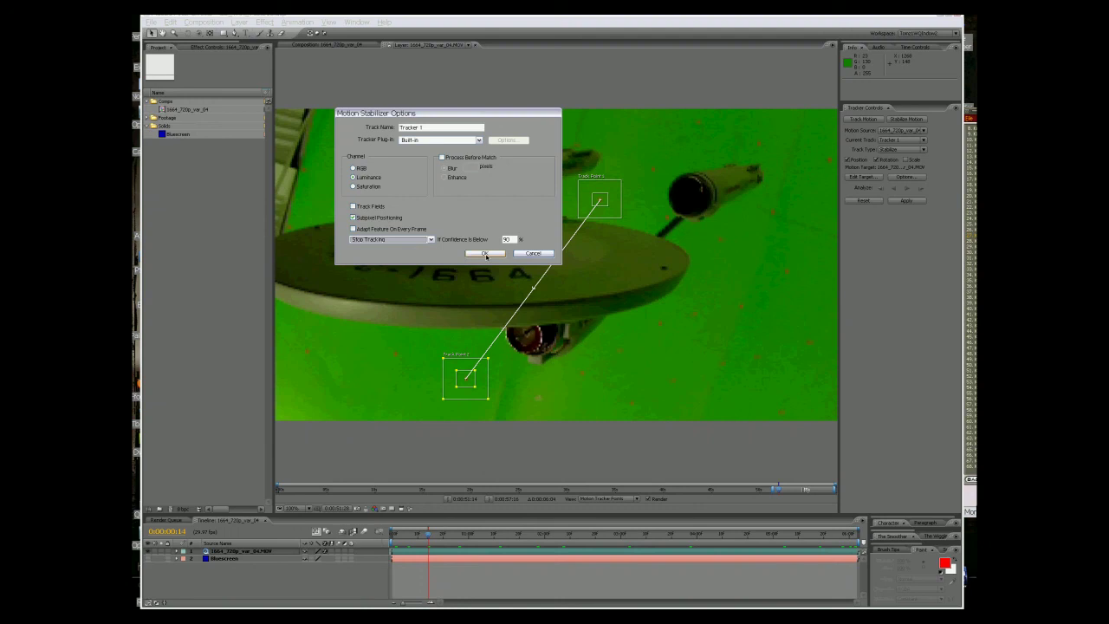
- Rename the track as Stab and accept the stabilizer options
click(431, 127)
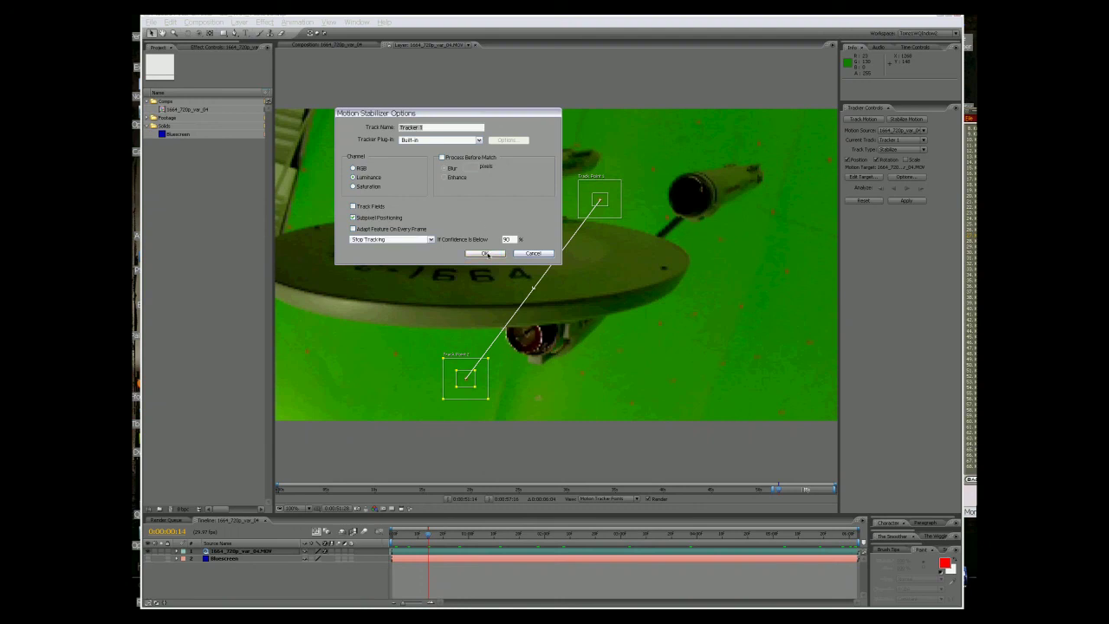
text(Stab)
click(491, 256)
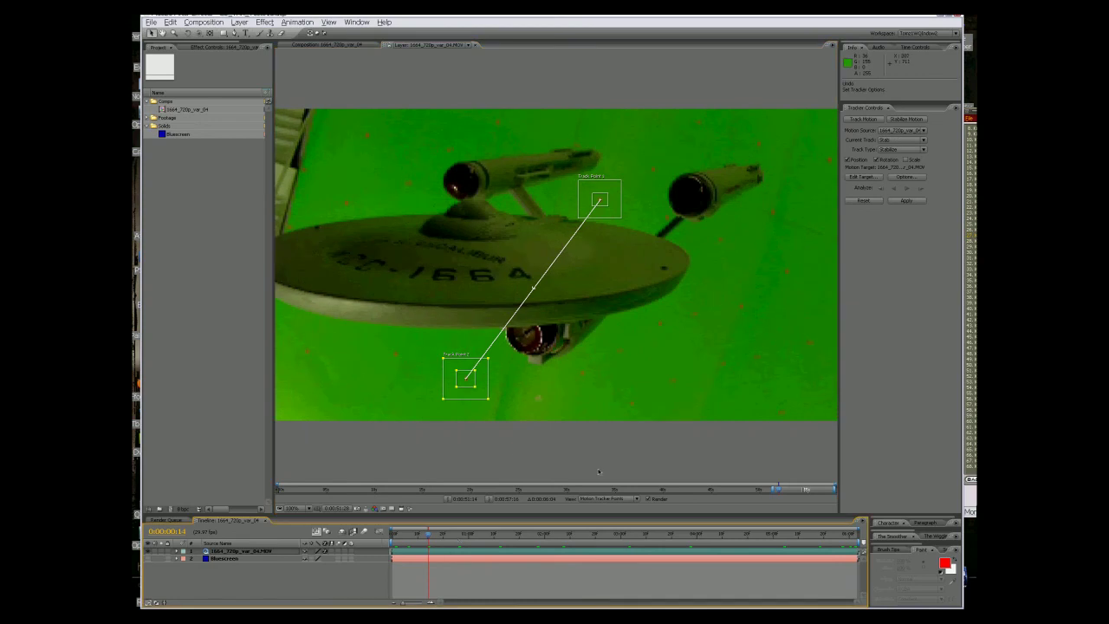
- Analyze both track points forward from 0:00:00:14 and step back to frame 0:00:00:15
click(907, 189)
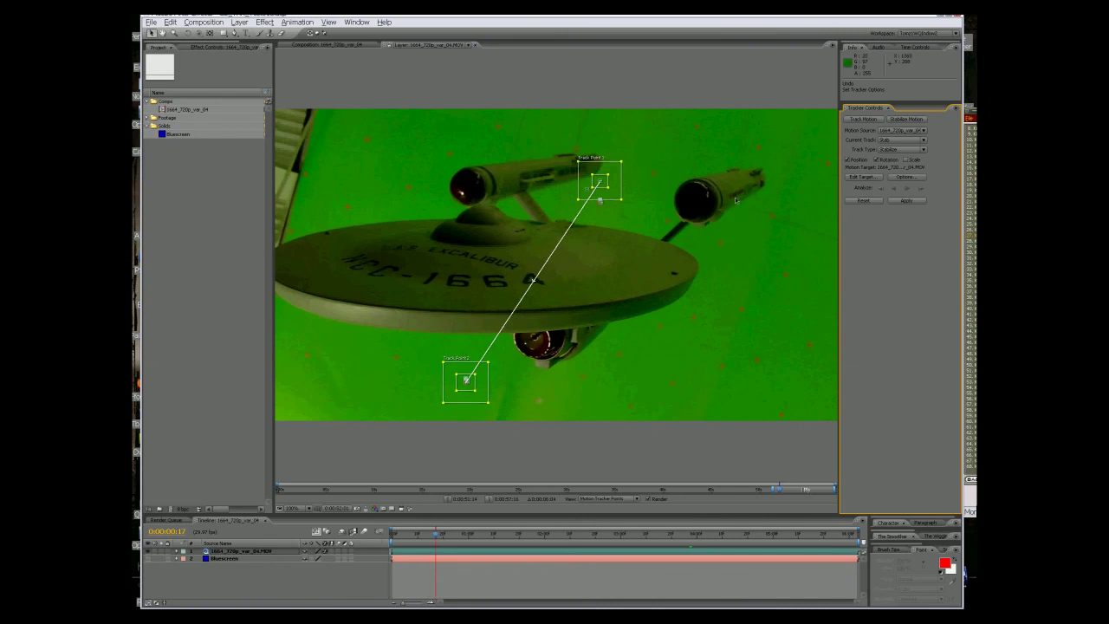
key(Page_Up)
key(Page_Up)
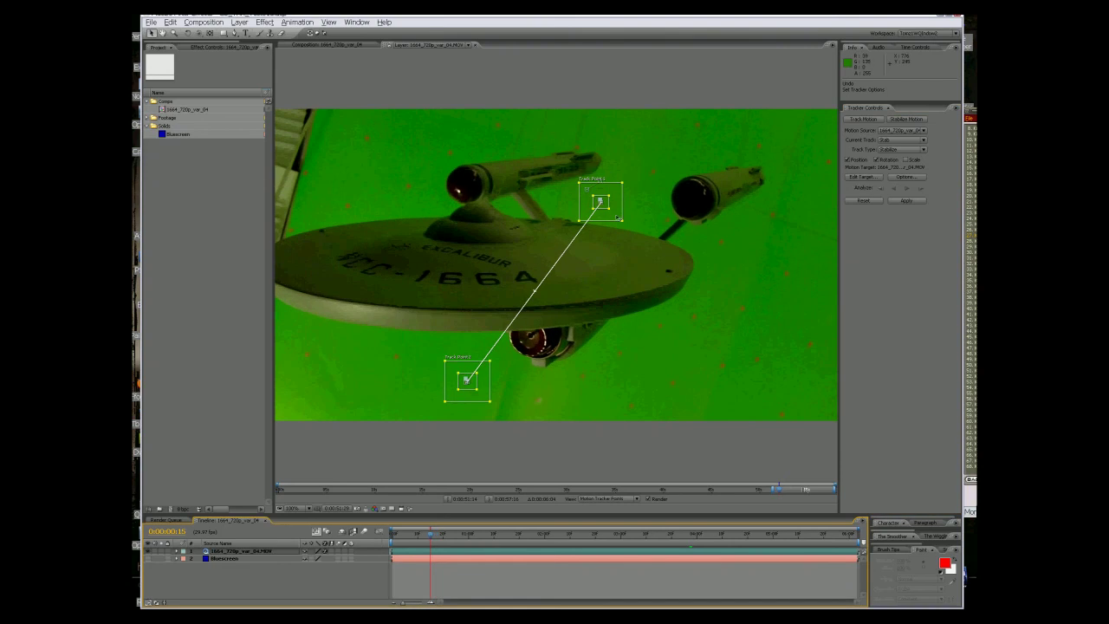
- Enlarge the search regions of both track points and analyze one frame at a time to 0:00:00:17
drag(622, 223, 633, 233)
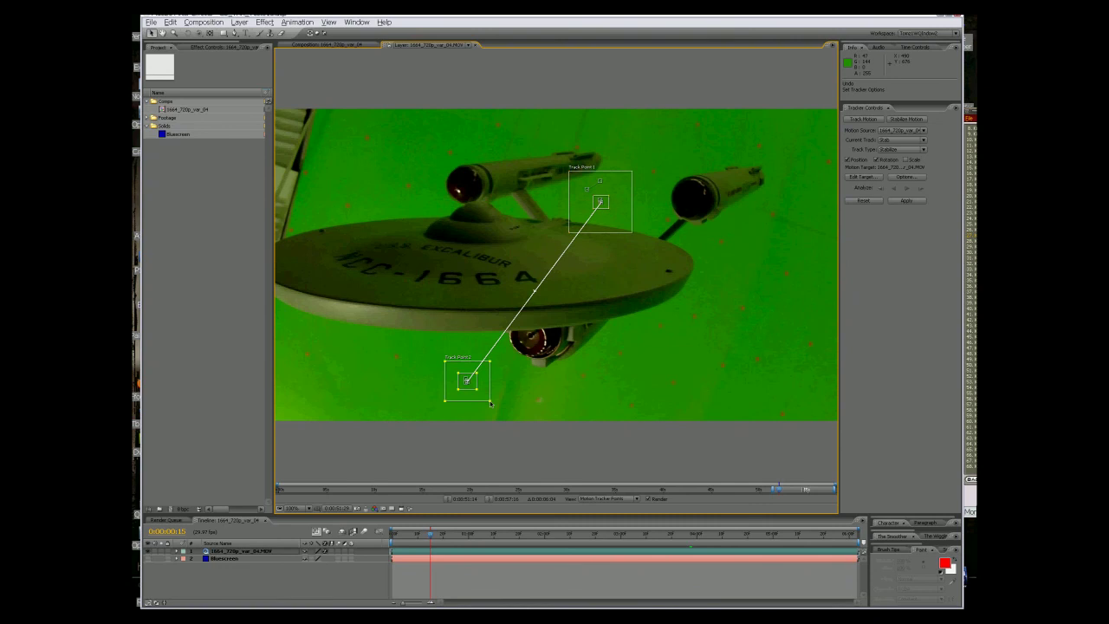
drag(490, 403, 501, 412)
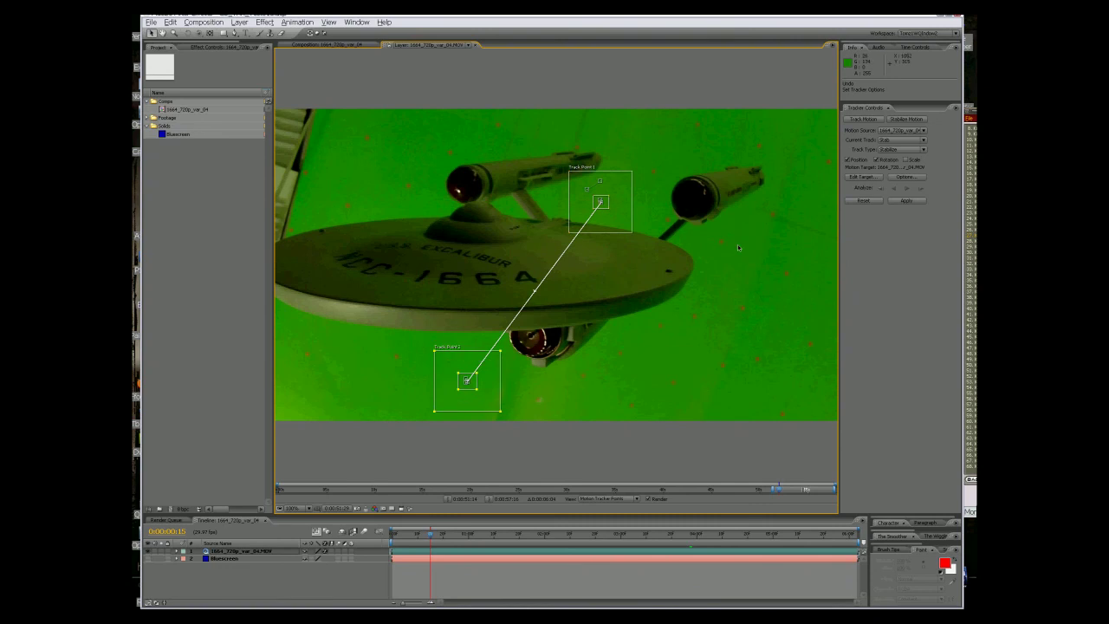
click(921, 190)
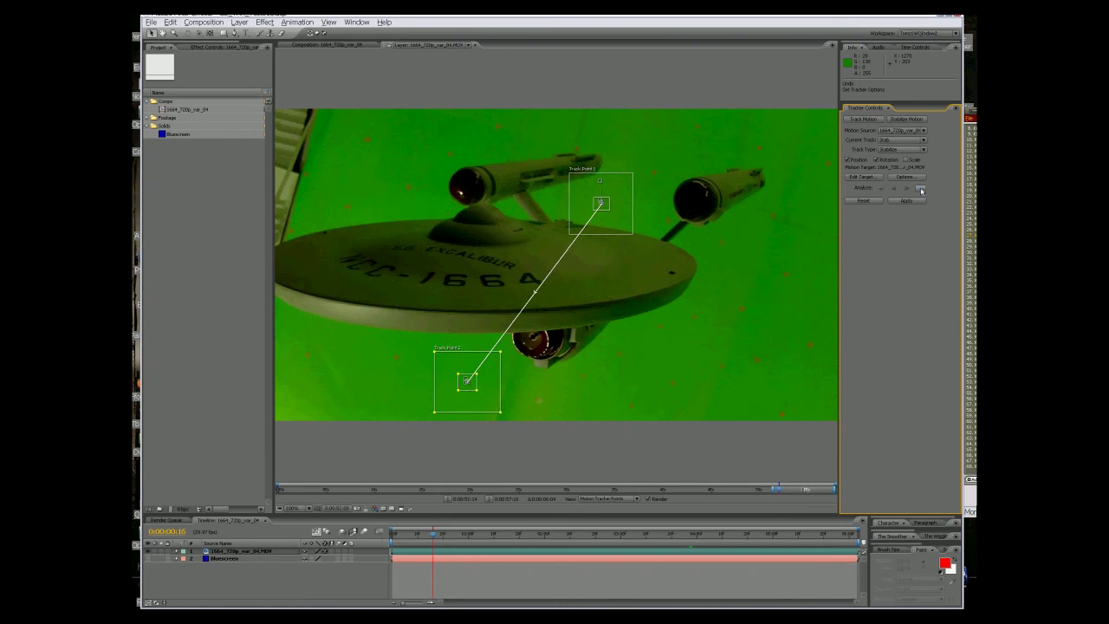
click(921, 191)
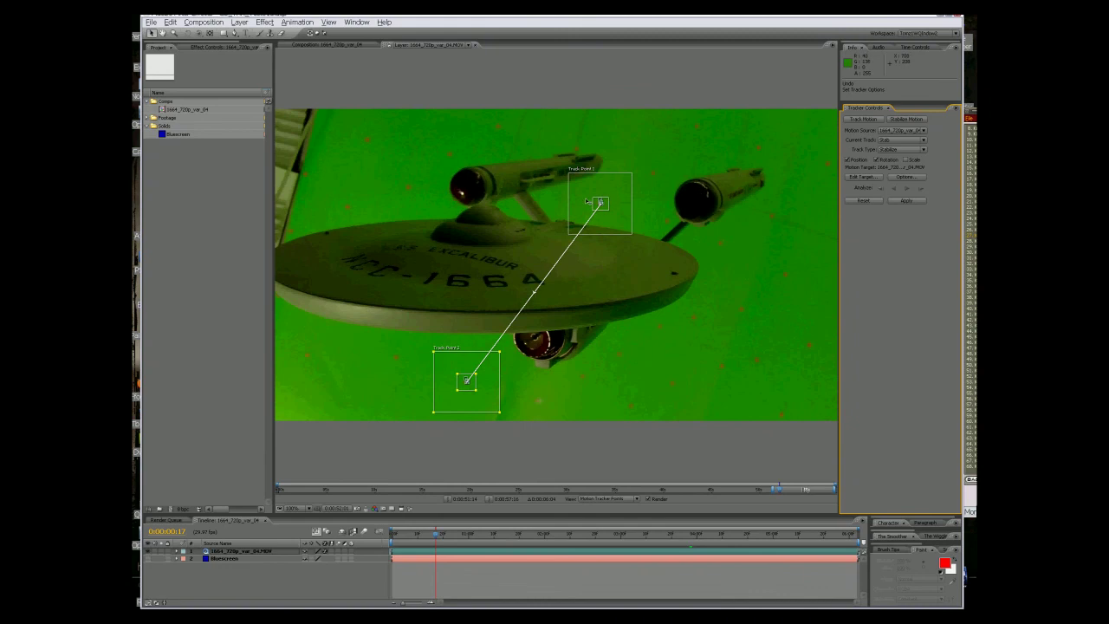
- Run the continuous forward analysis from 0:00:00:17 and step back to frame 0:00:00:26
click(907, 188)
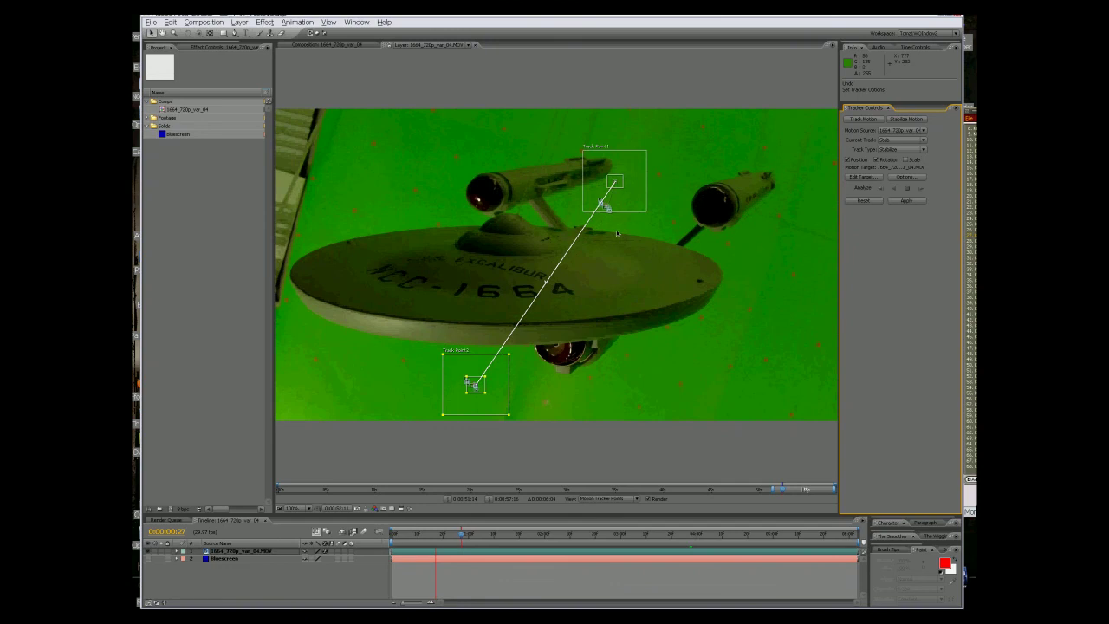
click(622, 235)
key(Page_Up)
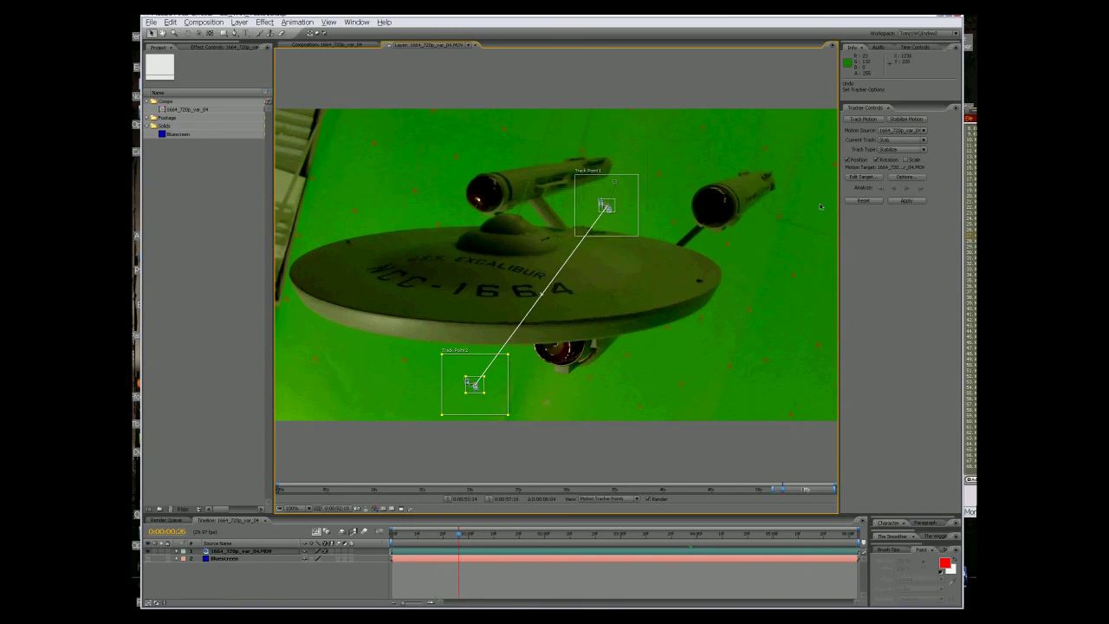
- Re-analyze the track from 0:00:00:26 one frame at a time and continue forward to 0:00:01:01
click(920, 193)
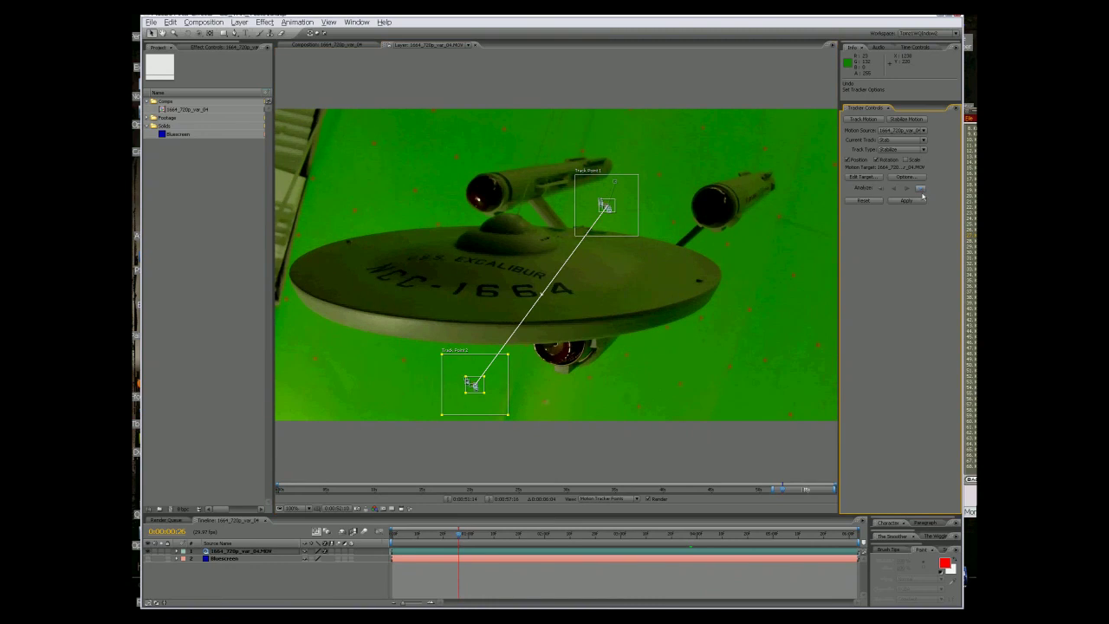
click(923, 192)
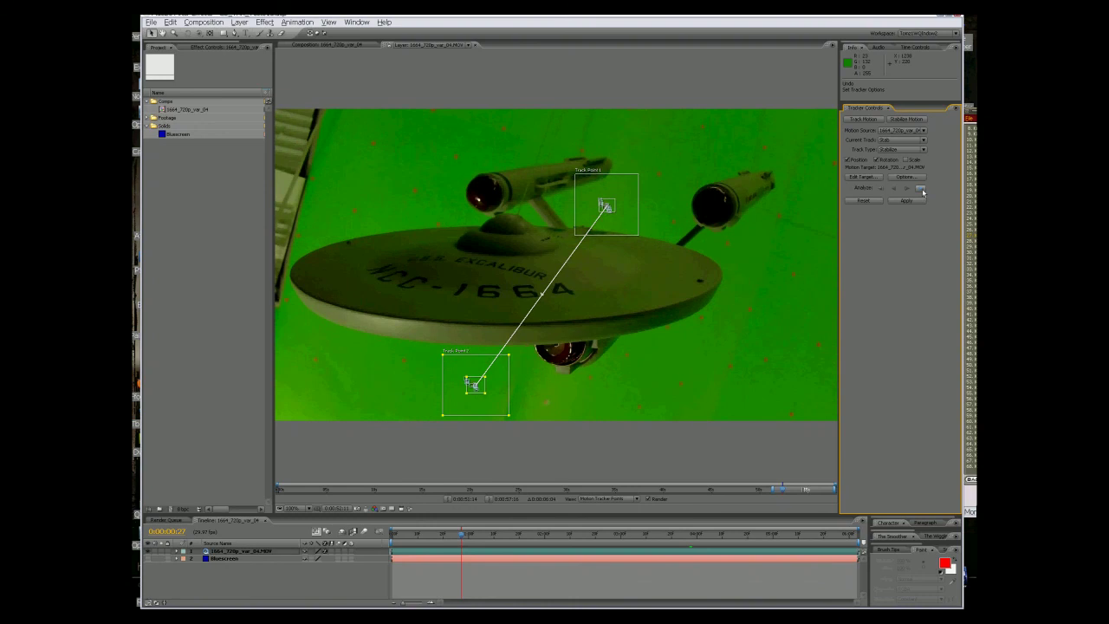
click(923, 192)
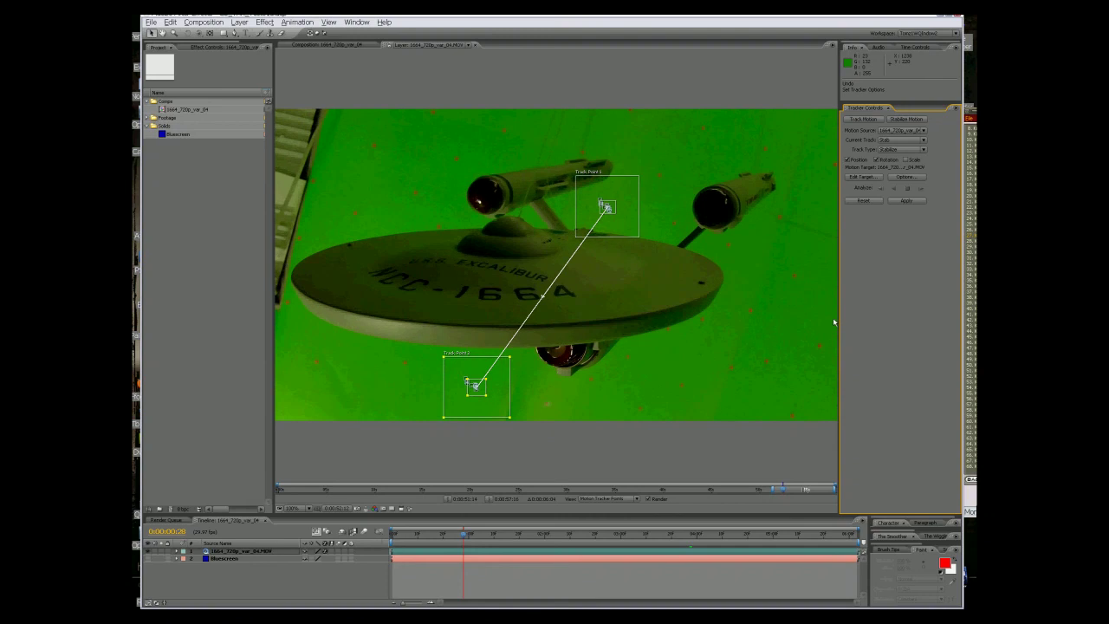
key(Page_Down)
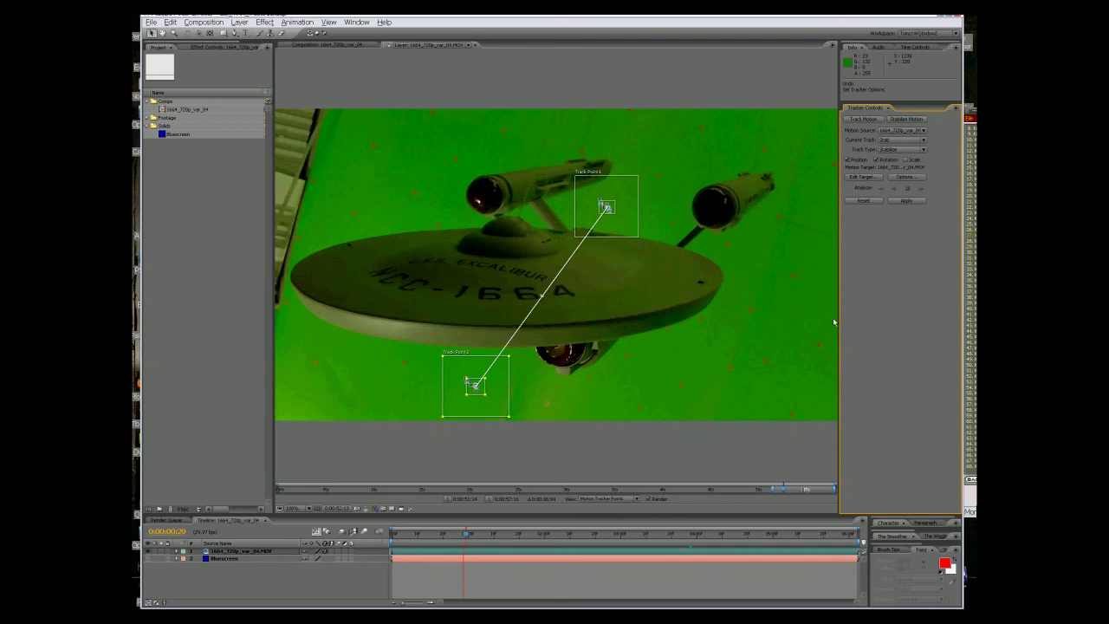
key(Page_Down)
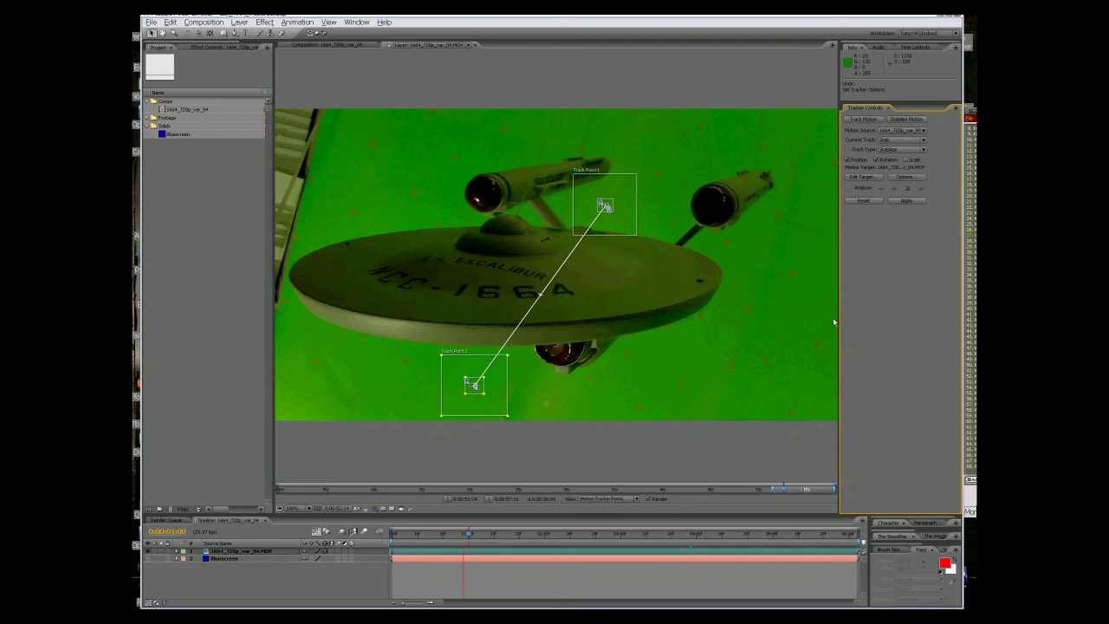
key(Page_Down)
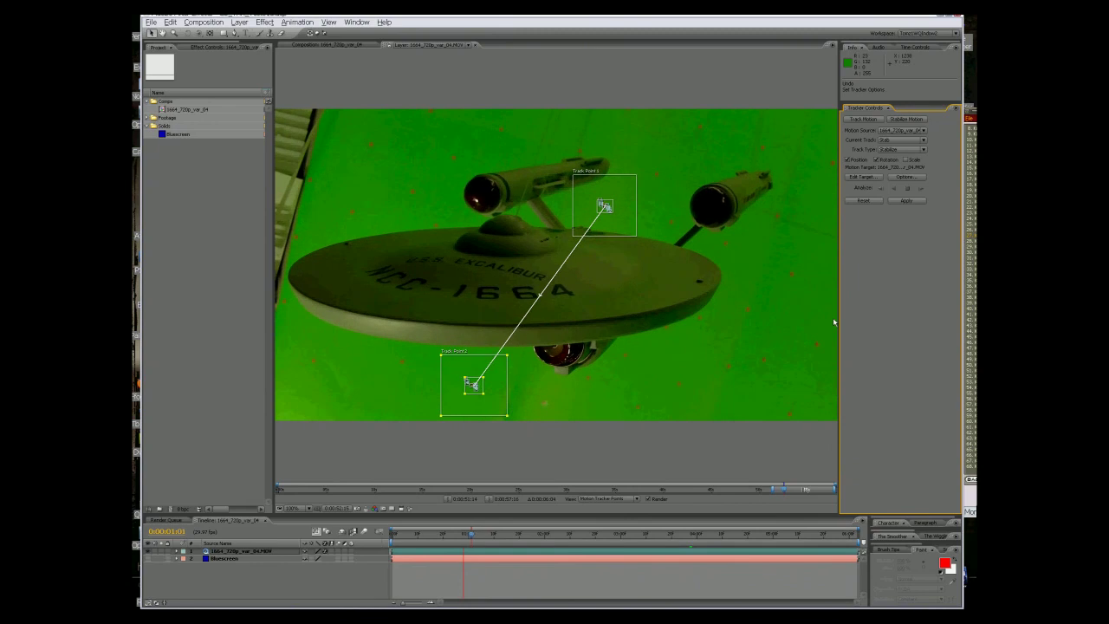
- Return to frame 0:00:00:26 and analyze the track forward again past 0:00:01:00
key(Page_Up)
key(Page_Up)
key(Page_Up)
key(Page_Up)
key(Page_Up)
key(Page_Up)
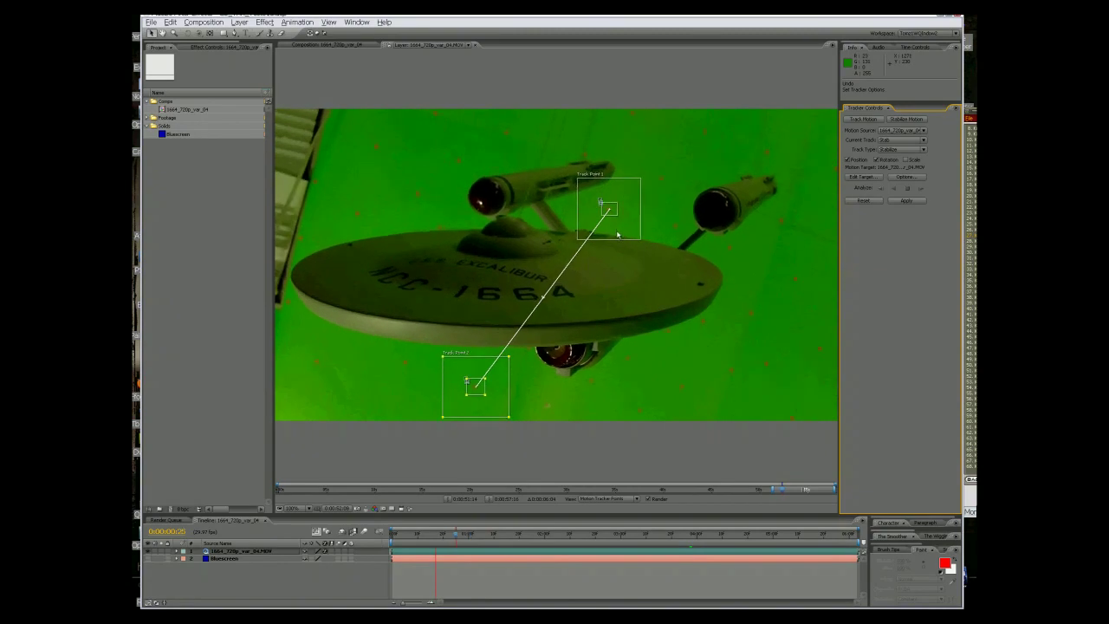
key(Page_Down)
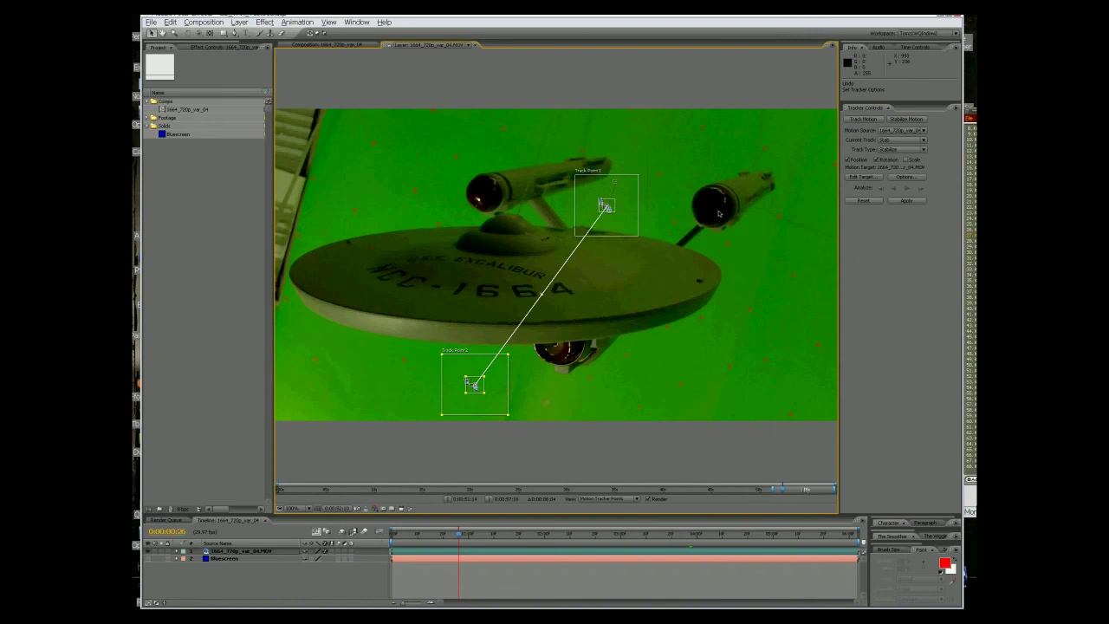
click(920, 189)
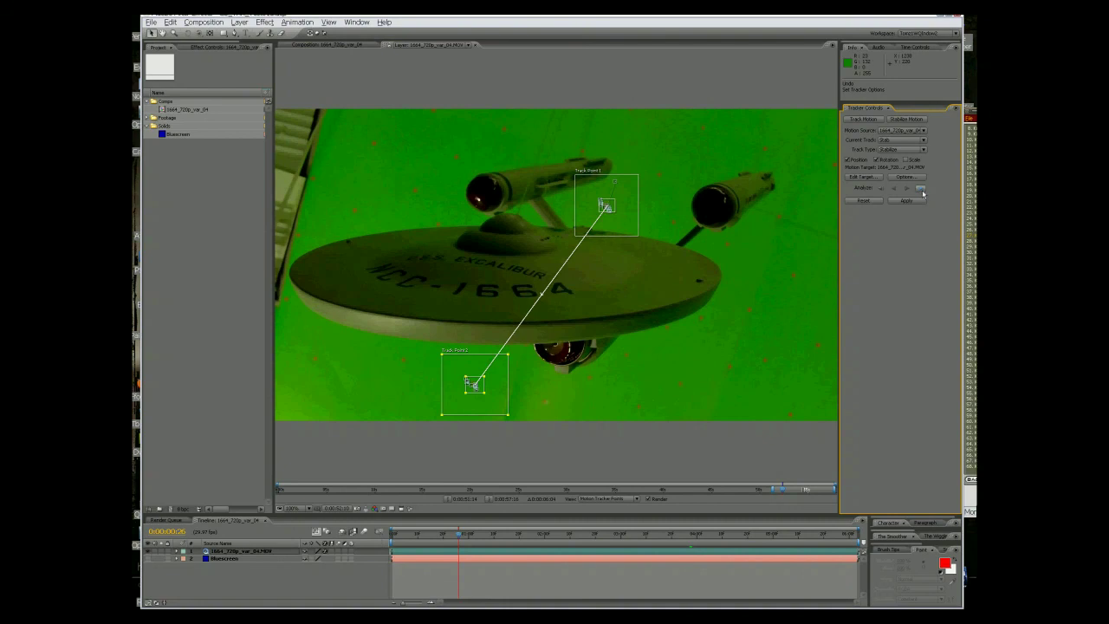
click(921, 191)
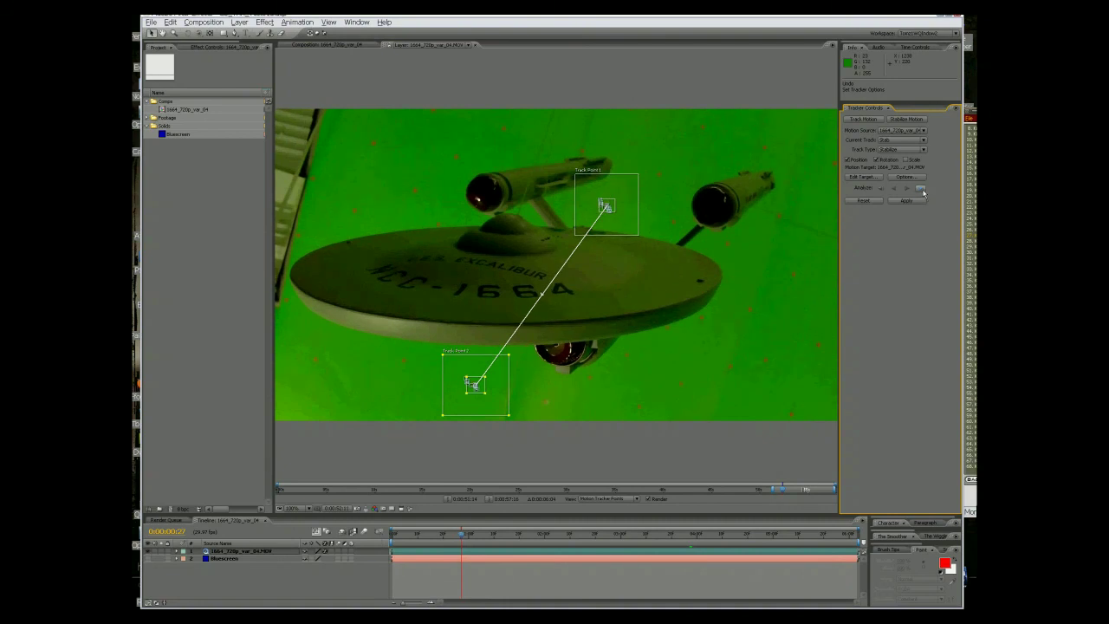
click(921, 191)
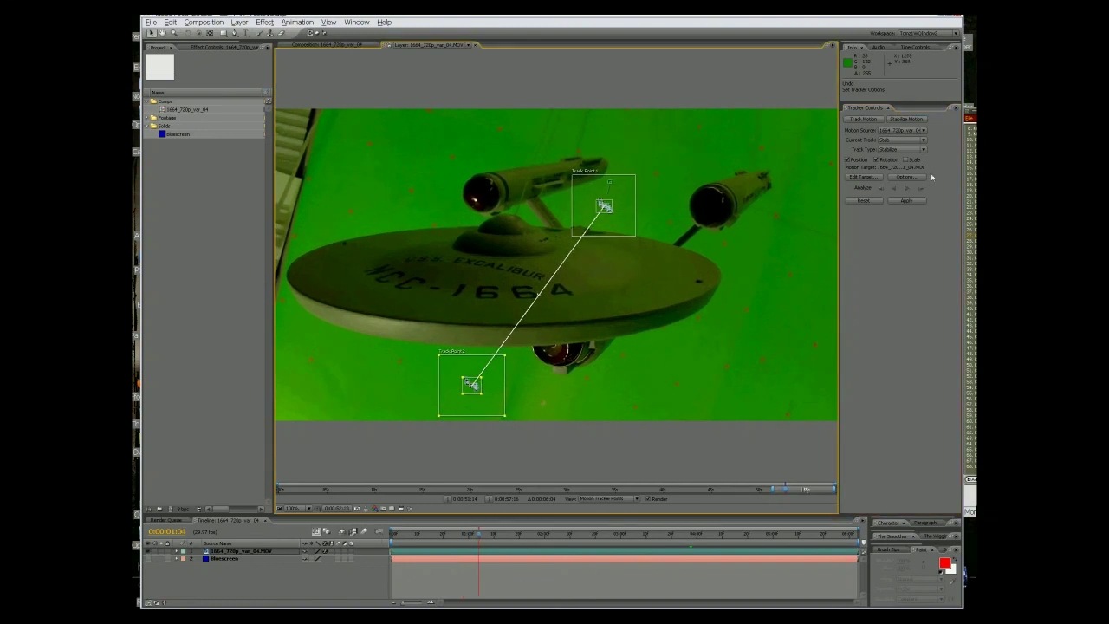
- At 0:00:01:05, move Track Point 1 back onto the red marker between the nacelles and resume the forward analysis
click(922, 190)
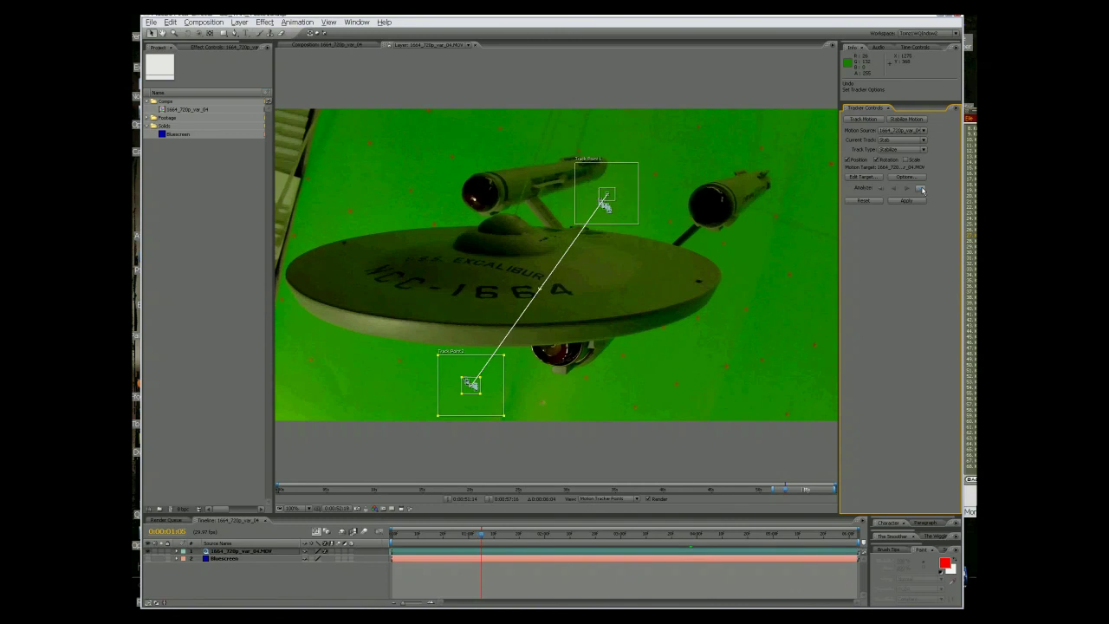
drag(604, 206, 607, 208)
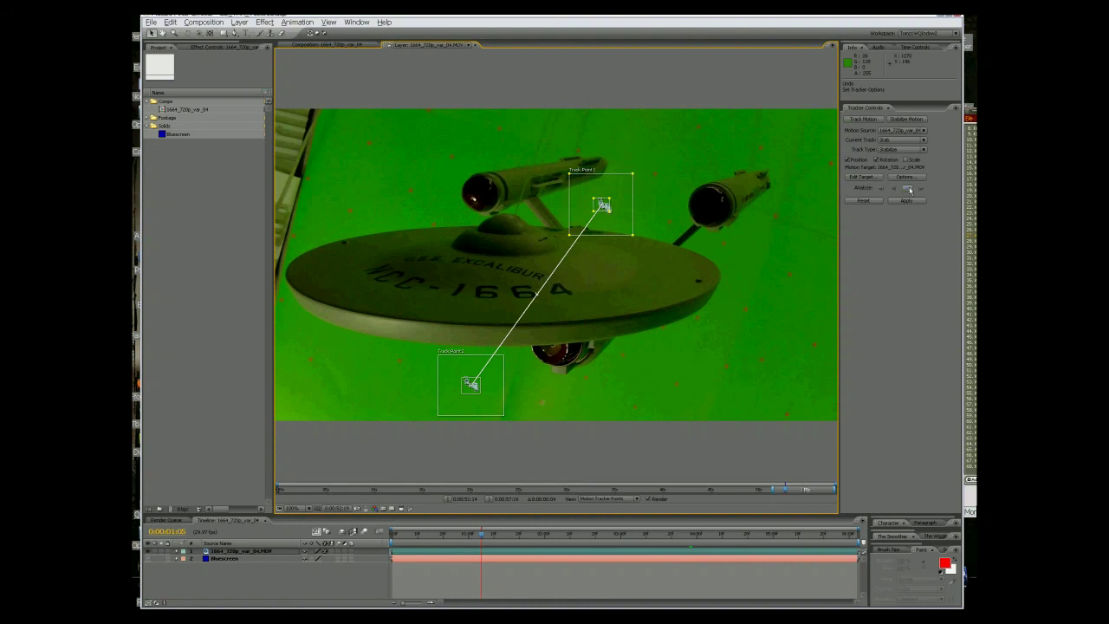
click(907, 190)
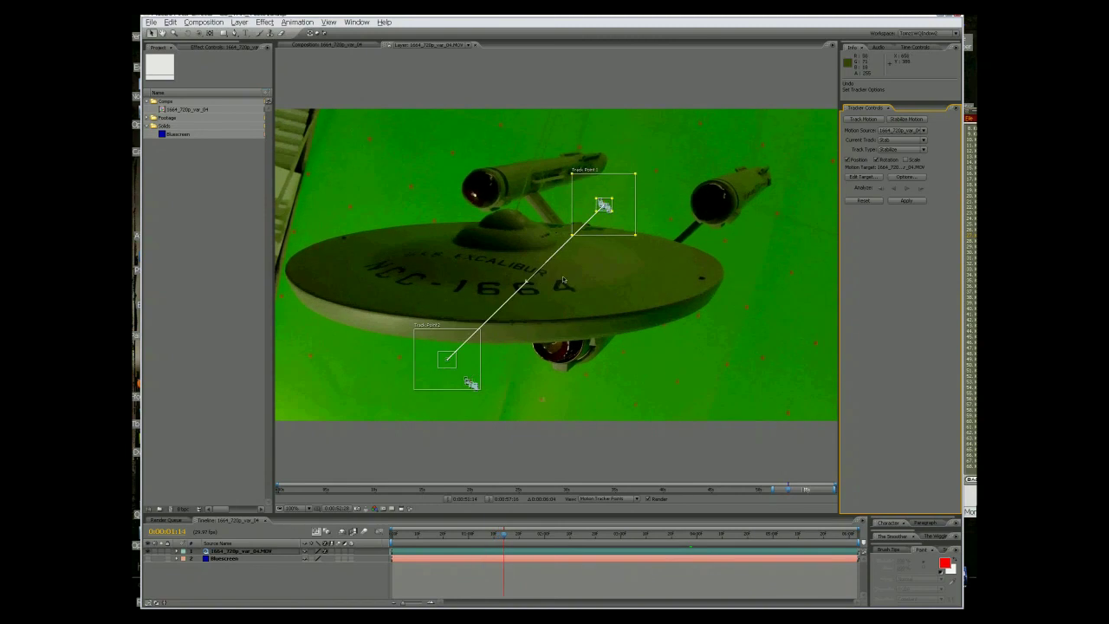
- Step back to 0:00:01:13, re-analyze the track one frame at a time, and return to 0:00:01:14 where Track Point 2 is on its marker
key(Page_Up)
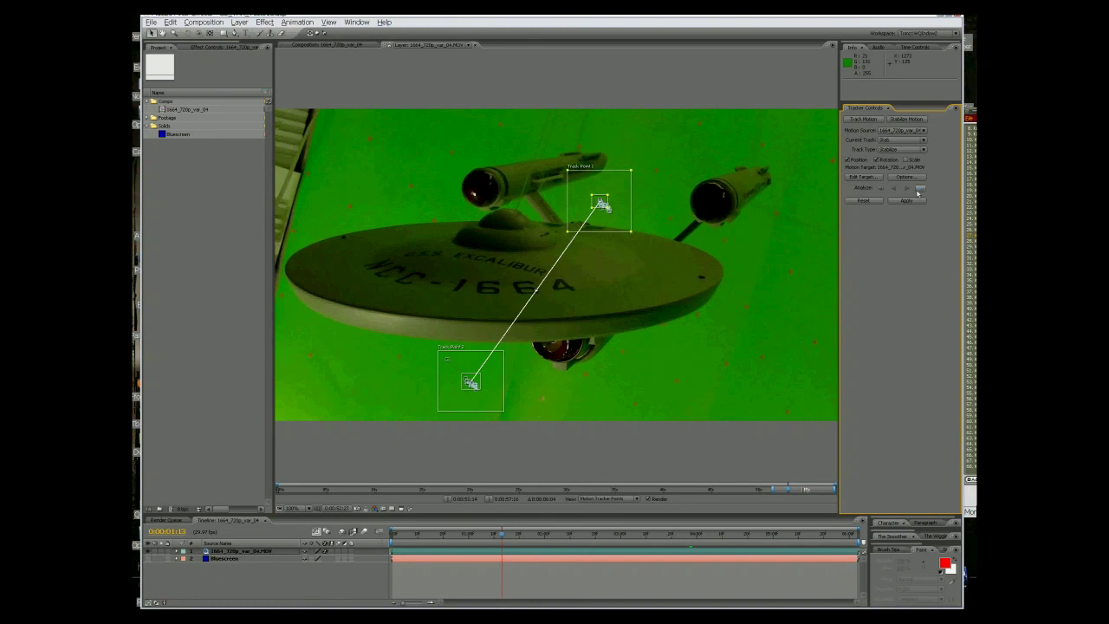
click(918, 189)
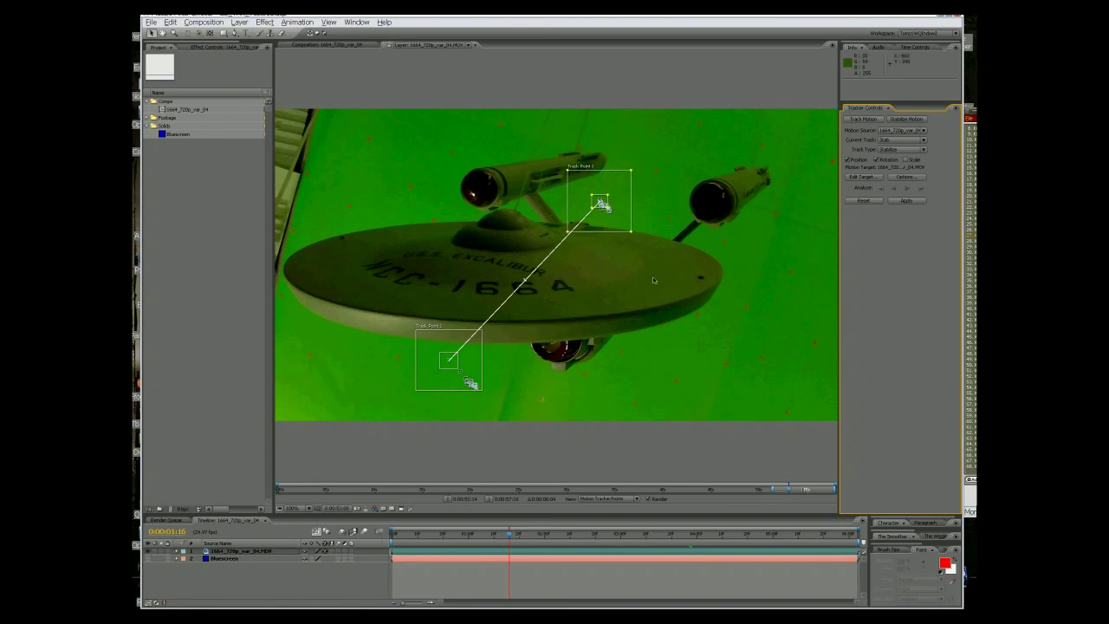
key(Page_Up)
key(Page_Up)
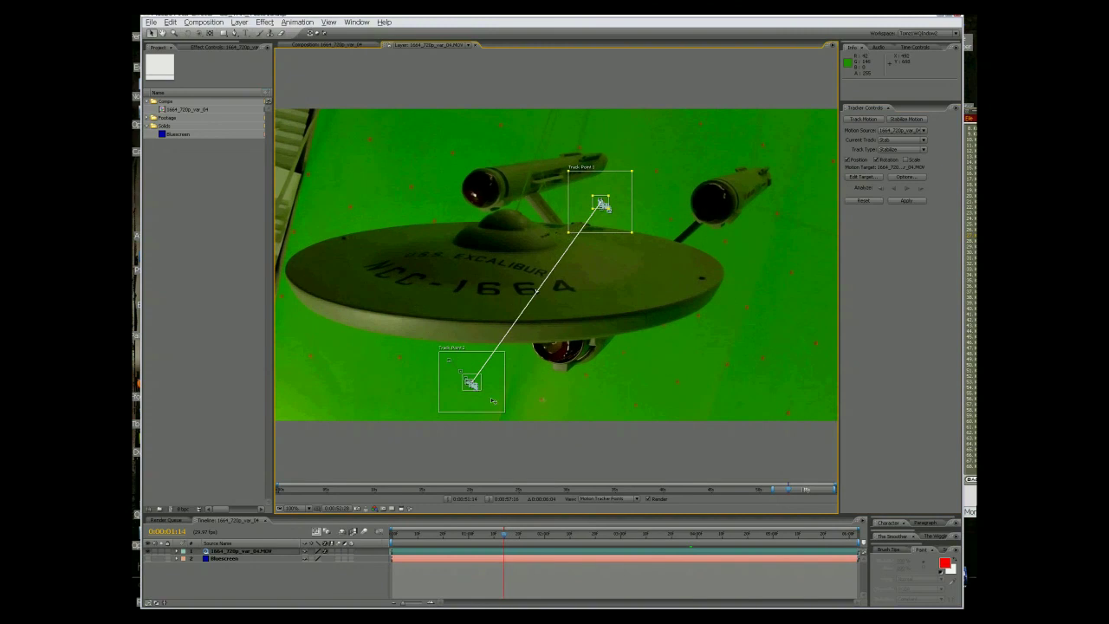
click(921, 189)
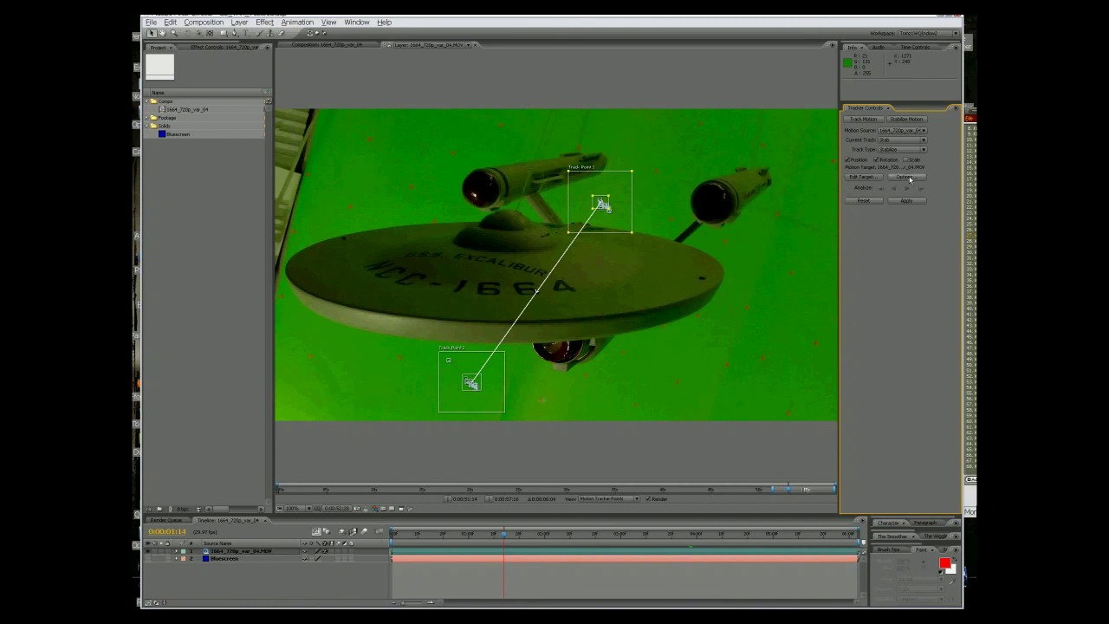
- Set the stabilizer to stop tracking below 80% confidence and enhance the image before matching, and analyze forward from 0:00:01:14
click(906, 178)
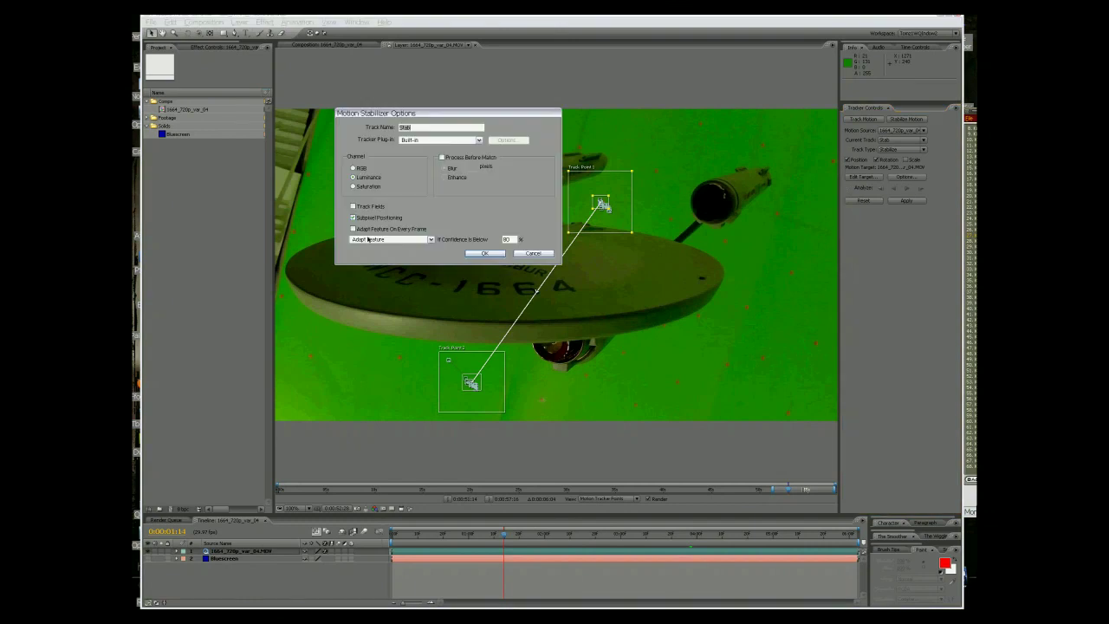
click(423, 240)
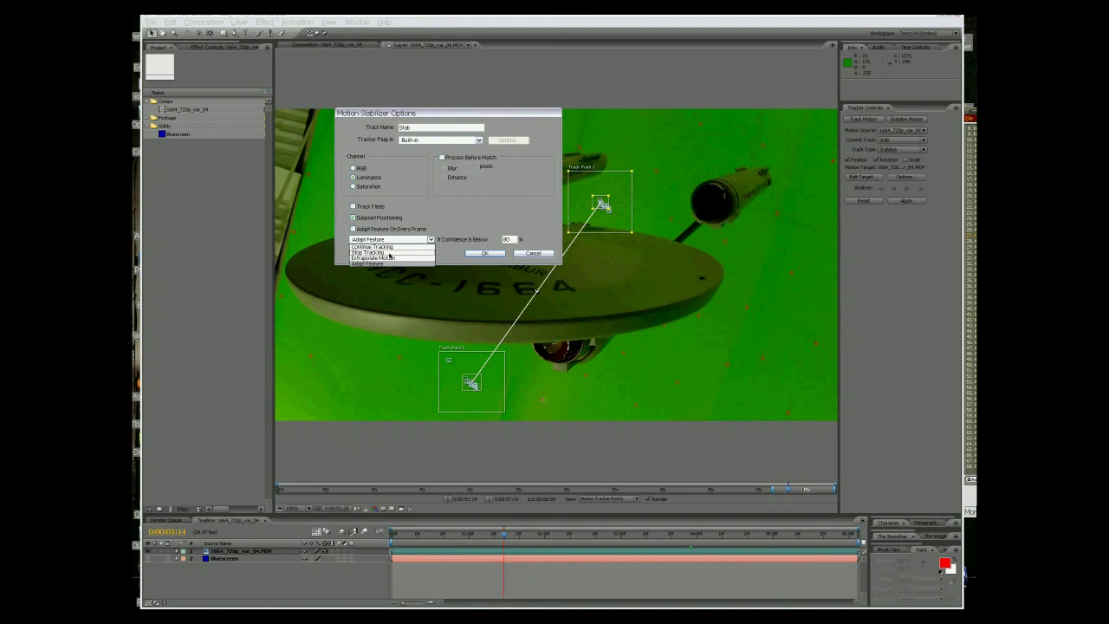
click(382, 252)
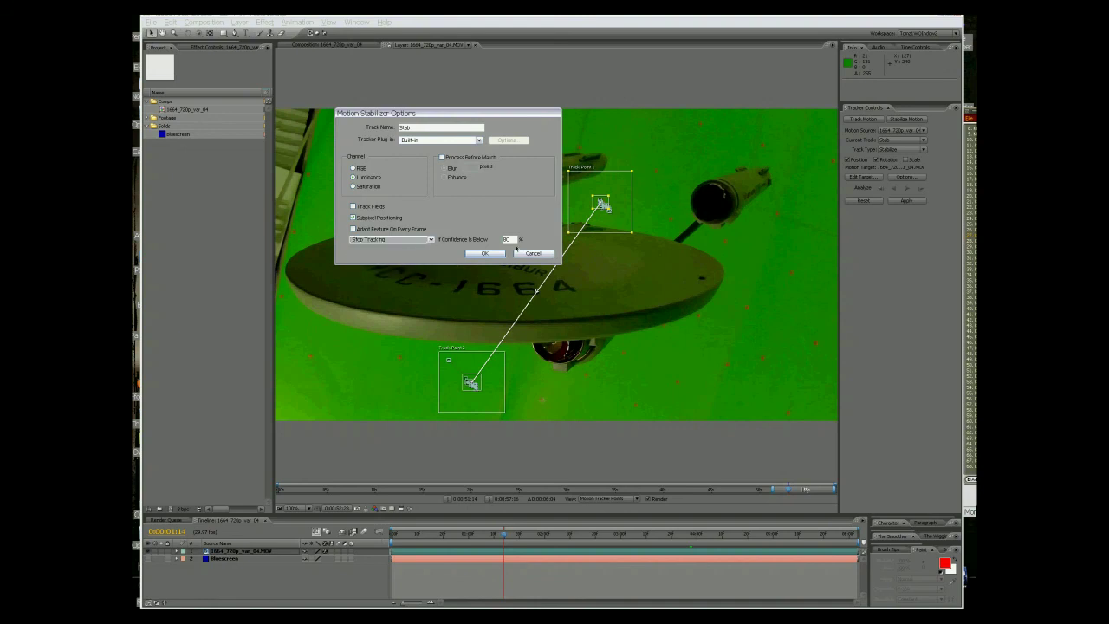
double_click(511, 240)
text(85)
click(441, 158)
click(445, 177)
click(488, 254)
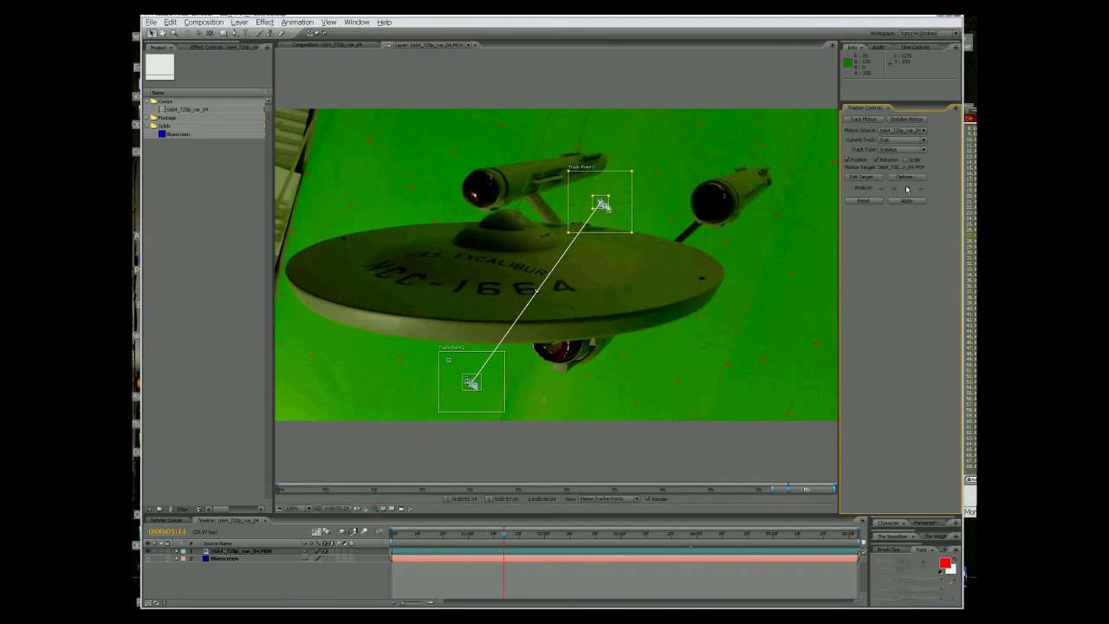
click(907, 189)
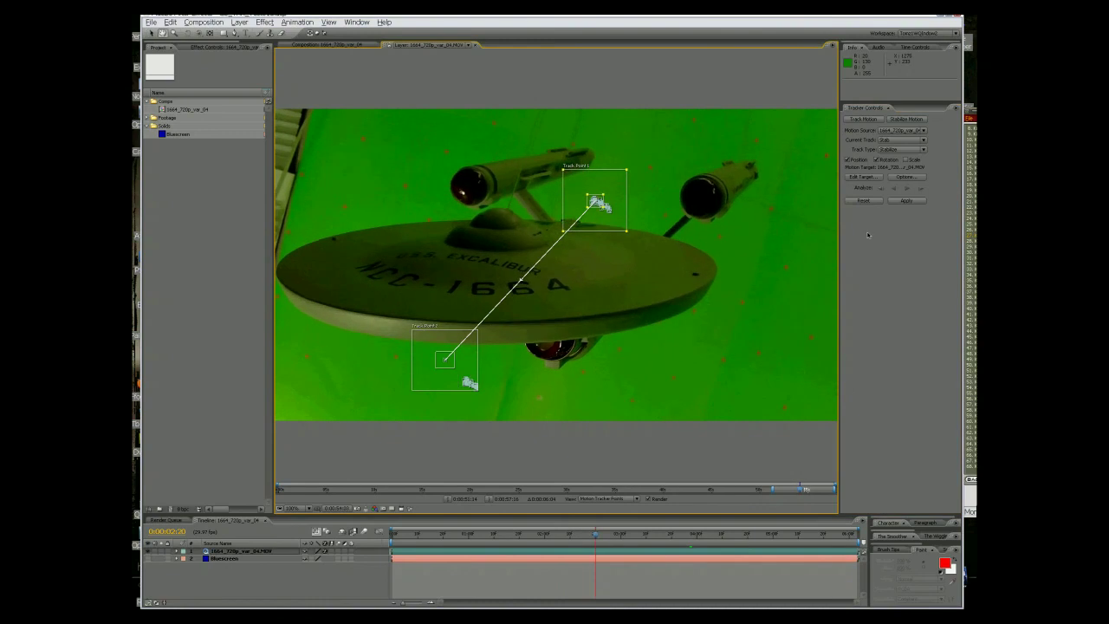
- Go back eight frames from 0:00:02:20, re-analyze a single frame, and resume the continuous forward analysis
key(Page_Up)
key(Page_Up)
key(Page_Up)
key(Page_Up)
key(Page_Up)
key(Page_Up)
key(Page_Up)
key(Page_Up)
click(922, 190)
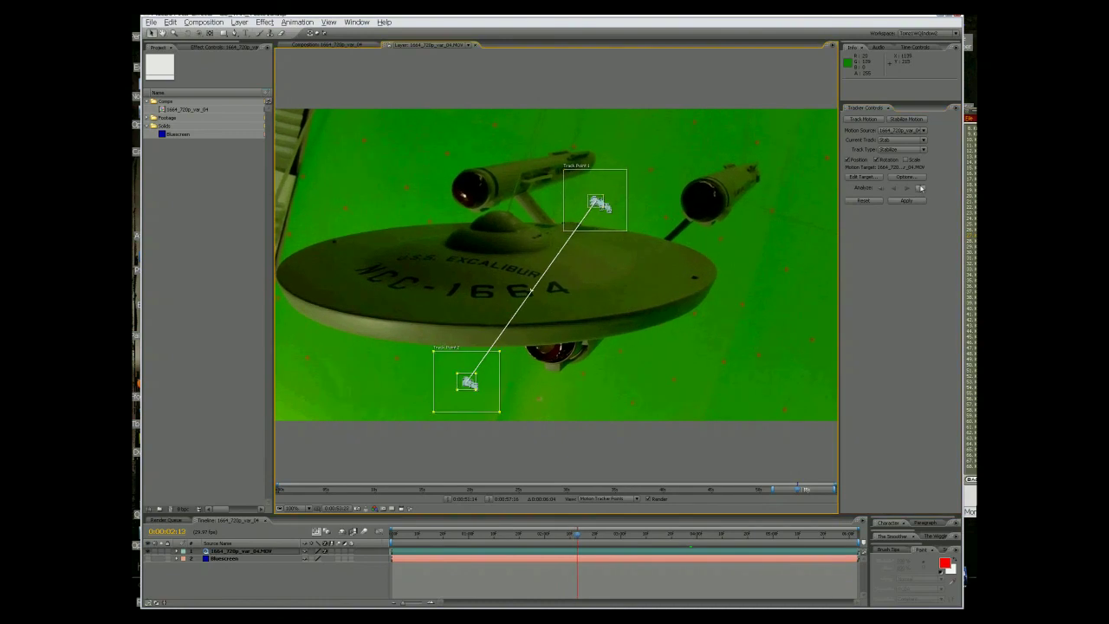
click(907, 188)
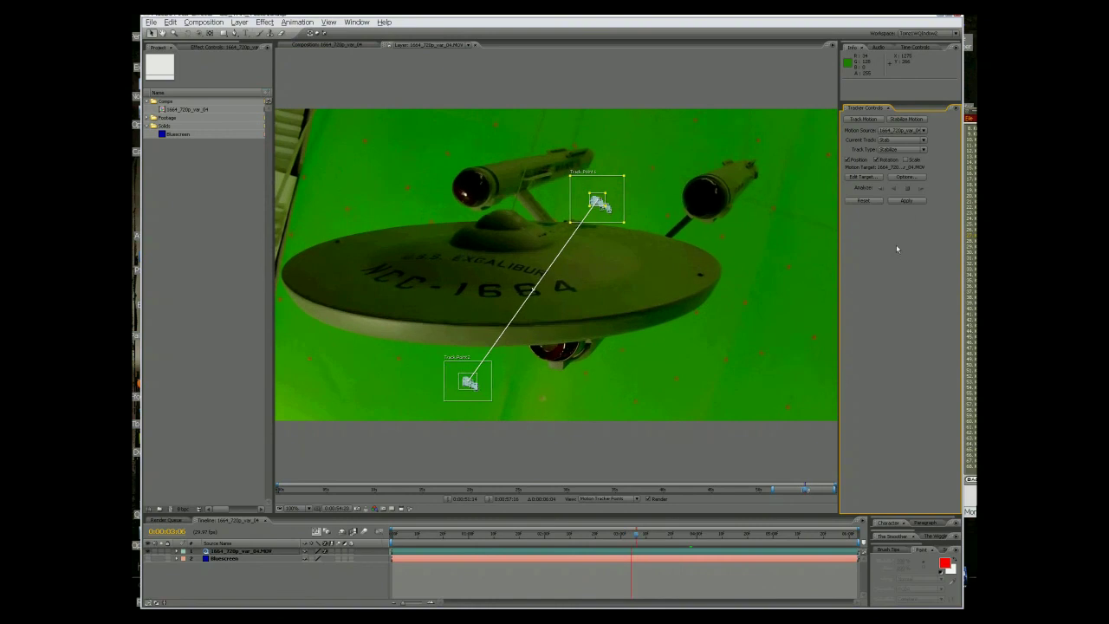
- Review the confidence and pre-processing settings in the Motion Stabilizer options at 0:00:03:28
click(906, 177)
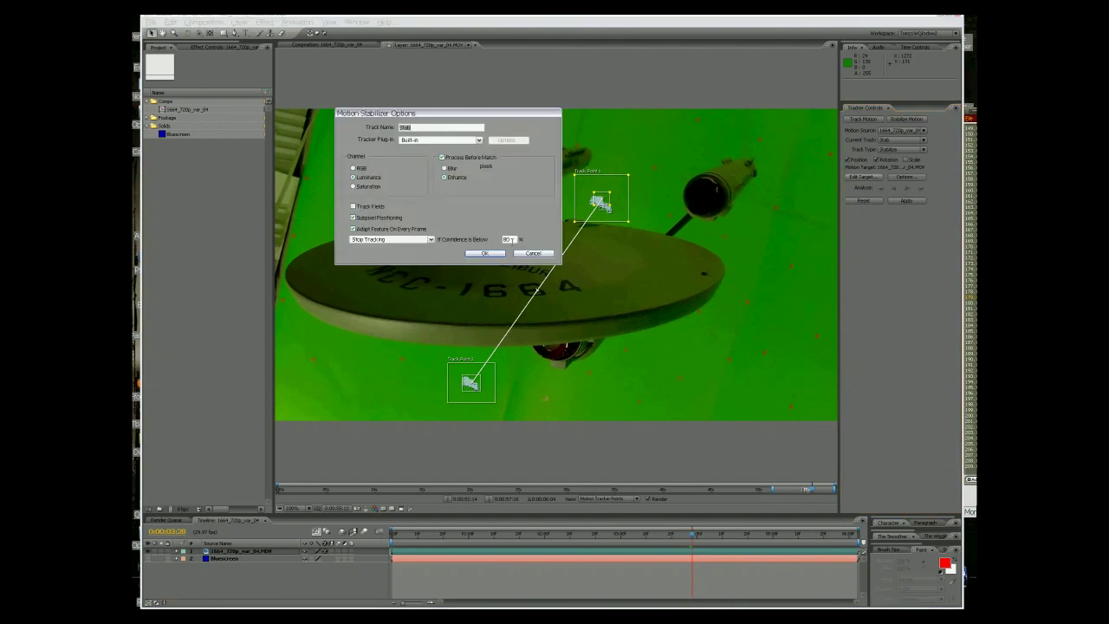
click(485, 253)
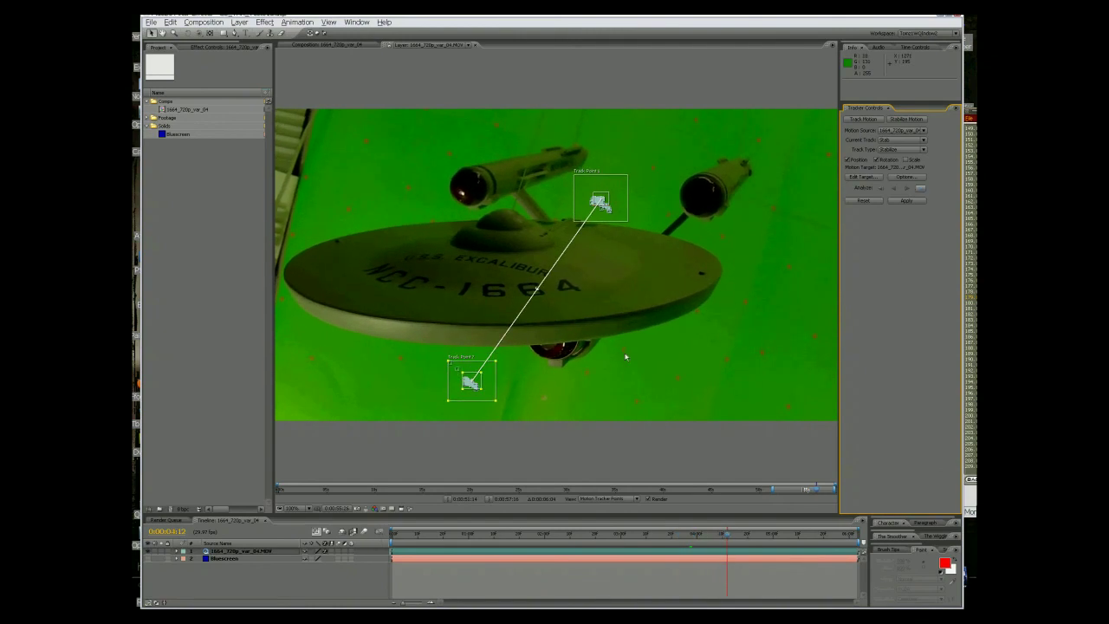
- Enlarge Track Point 2's search region at 0:00:04:12, return the point to its marker below the saucer, and continue the analysis past 0:00:05:13
drag(495, 401, 503, 408)
click(921, 189)
drag(459, 371, 471, 380)
click(922, 189)
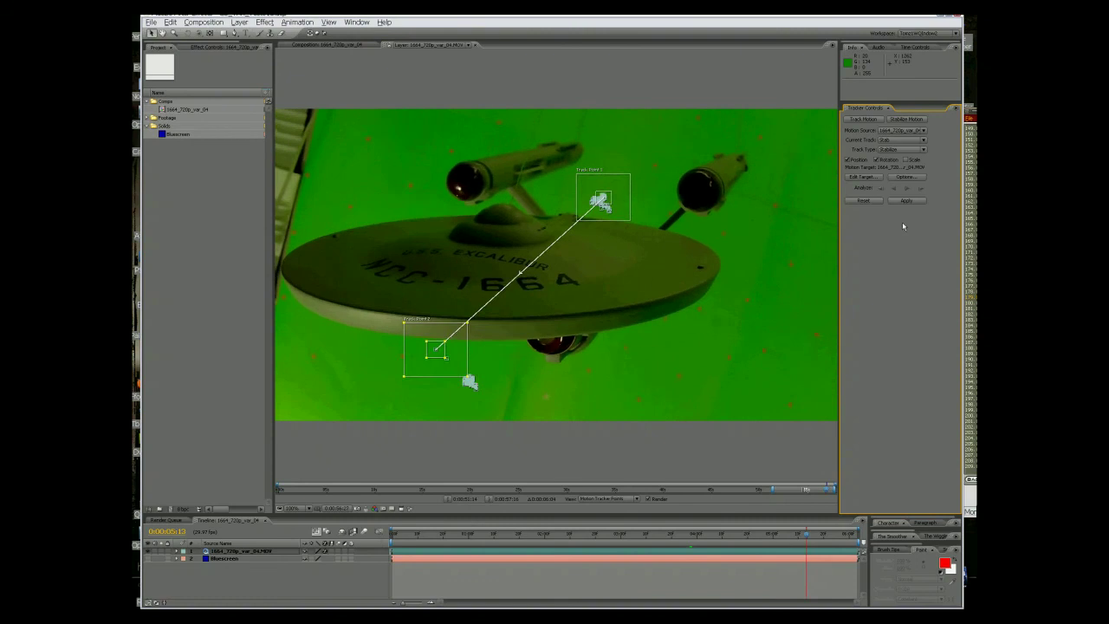
click(908, 193)
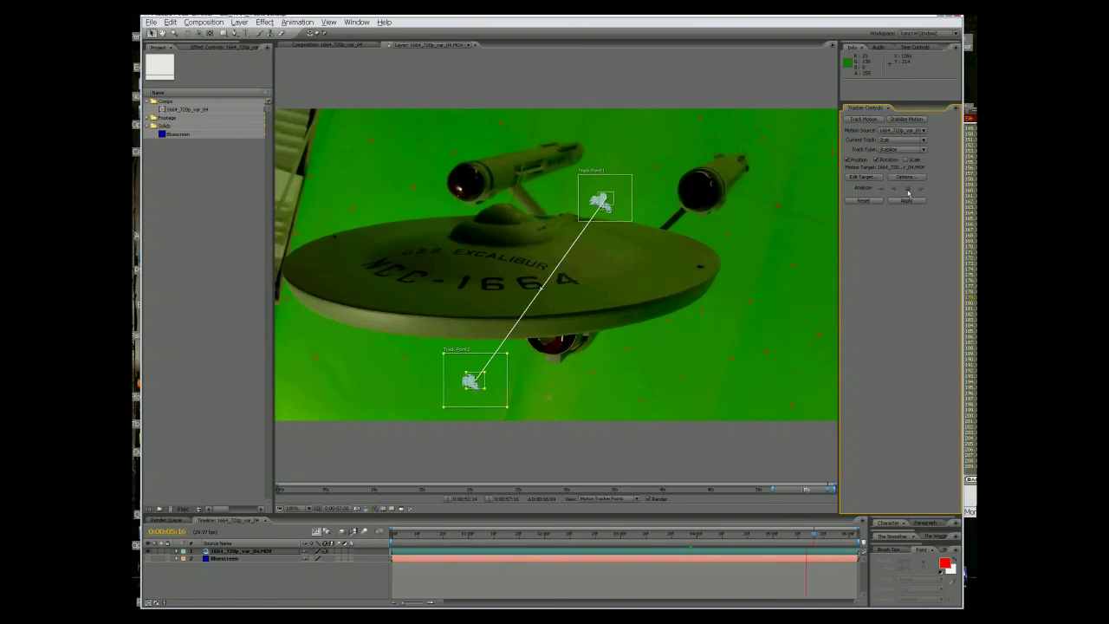